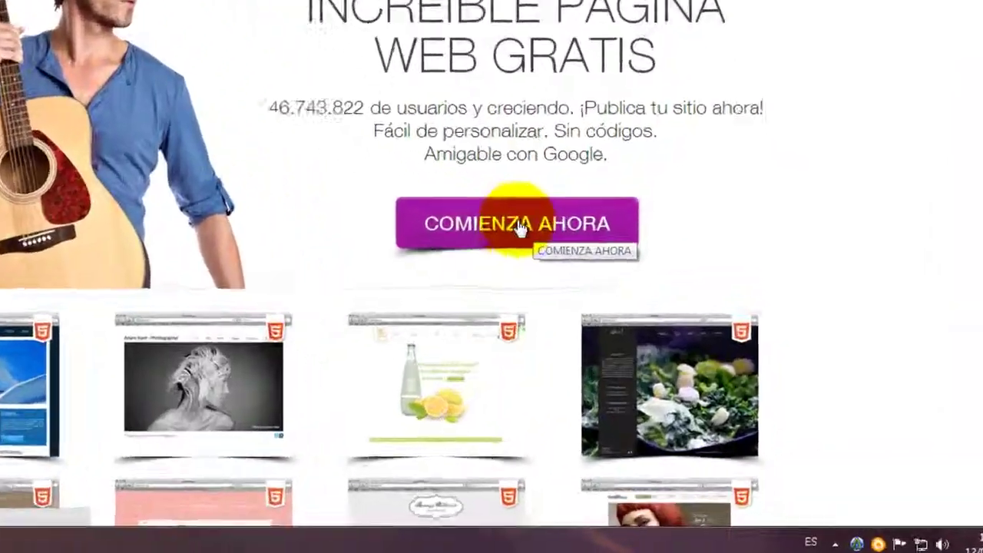
- Sign in to Wix as an existing user with the saved account e-mail and password
click(626, 323)
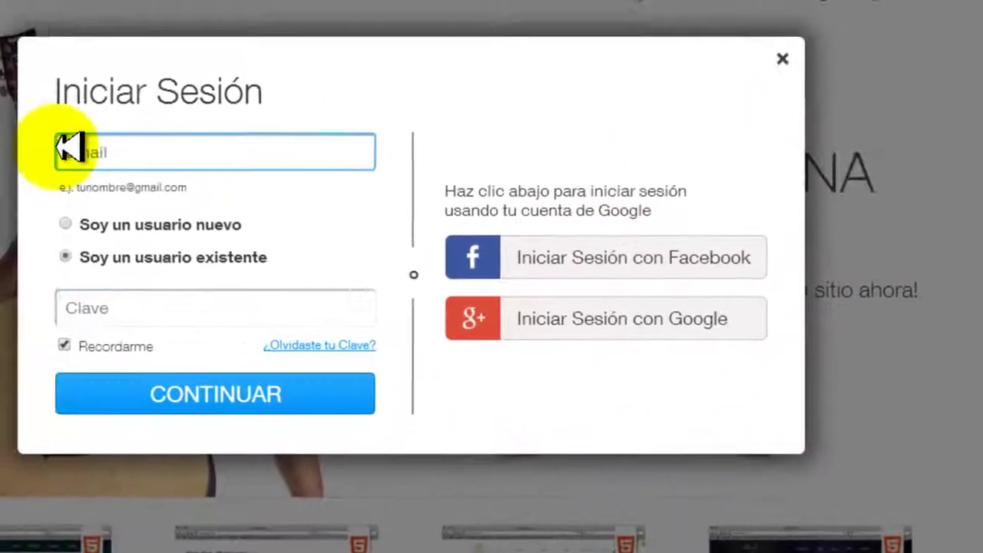
click(98, 151)
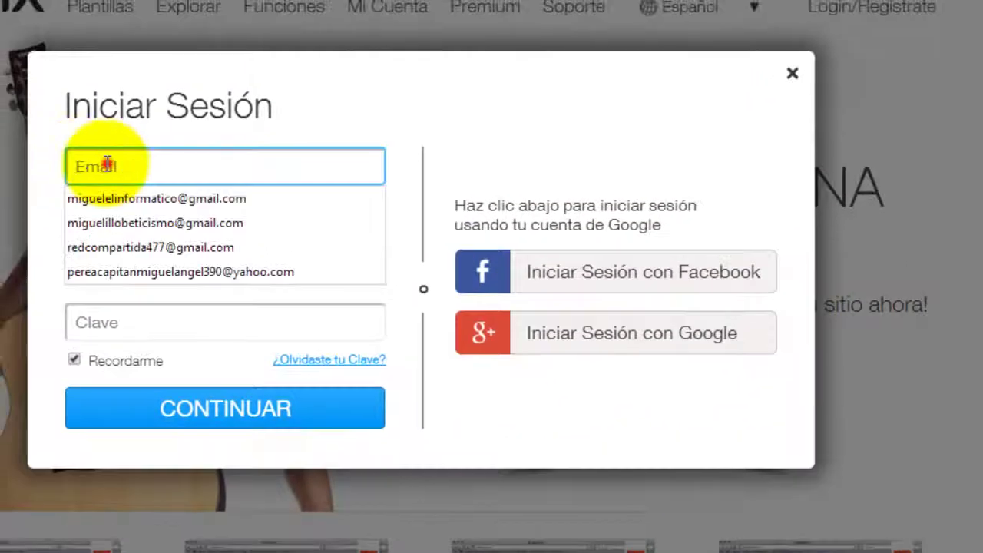
click(149, 196)
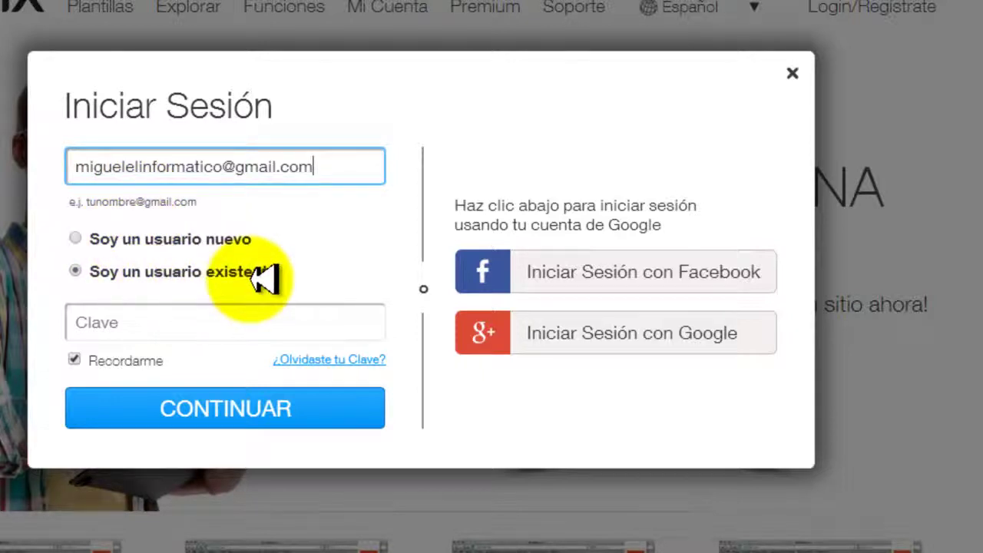
click(141, 322)
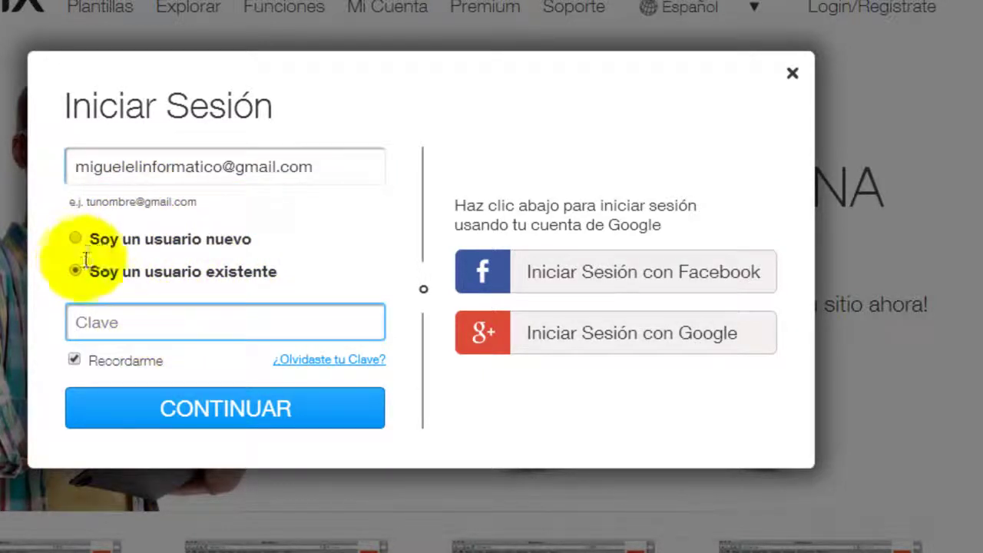
text(ab)
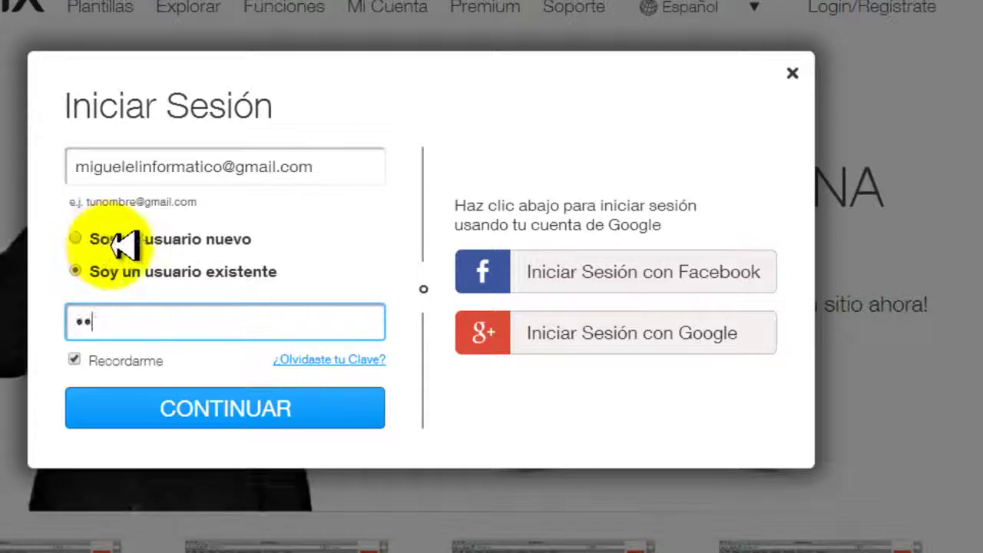
text(cdef)
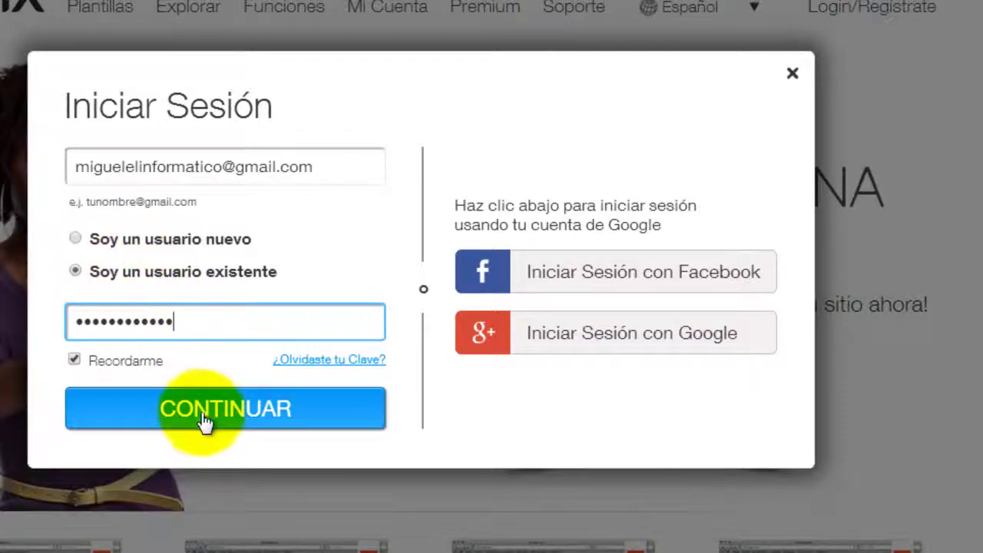
click(206, 421)
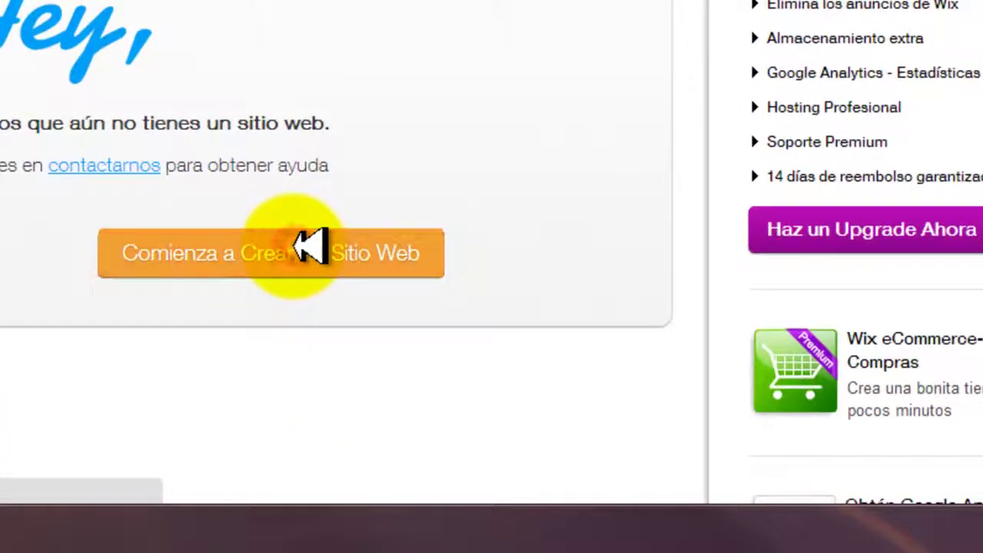
- Start a new site, browse the template gallery to page 7 and edit the Law Firm template
click(311, 247)
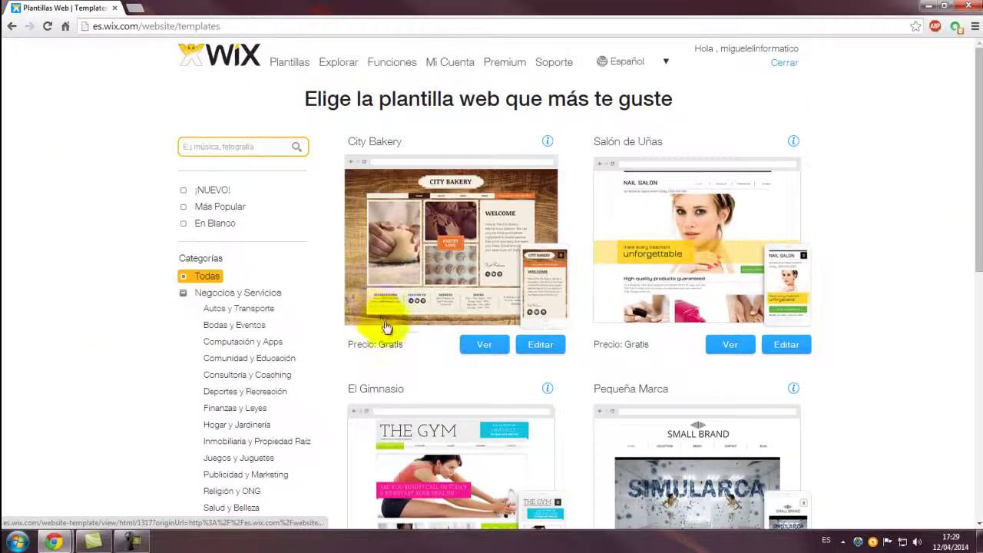
scroll(504, 349, down, 6)
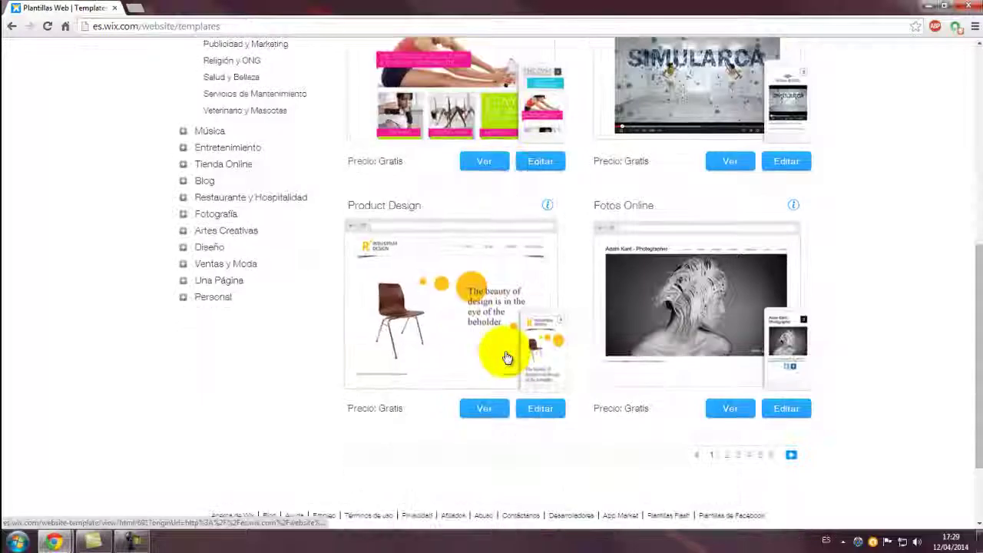
scroll(507, 354, down, 2)
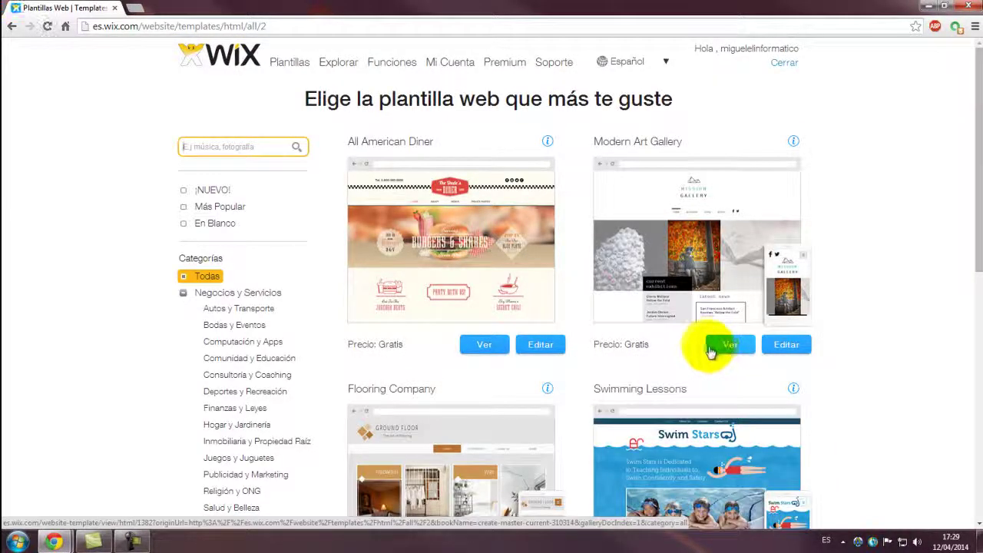
scroll(709, 350, down, 3)
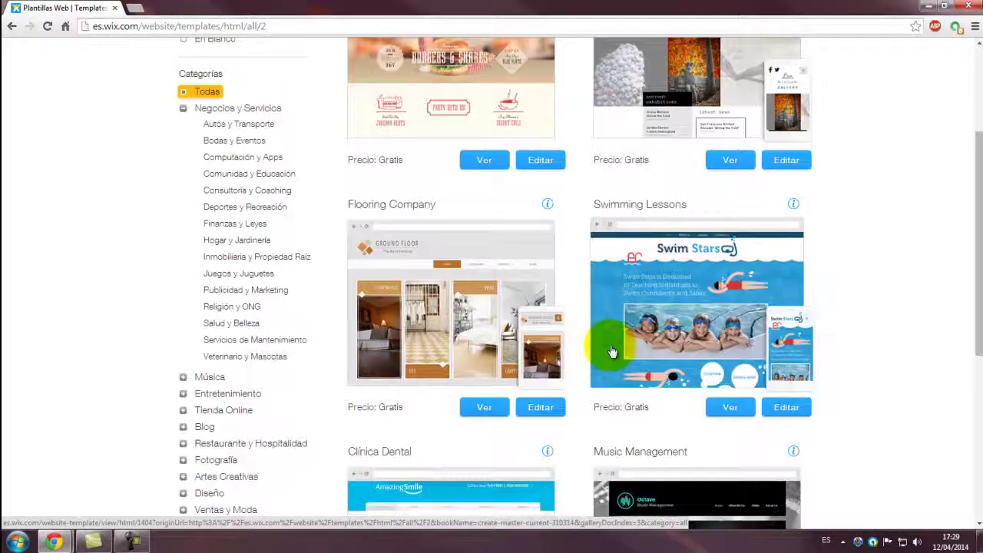
scroll(607, 338, down, 1)
scroll(597, 376, down, 2)
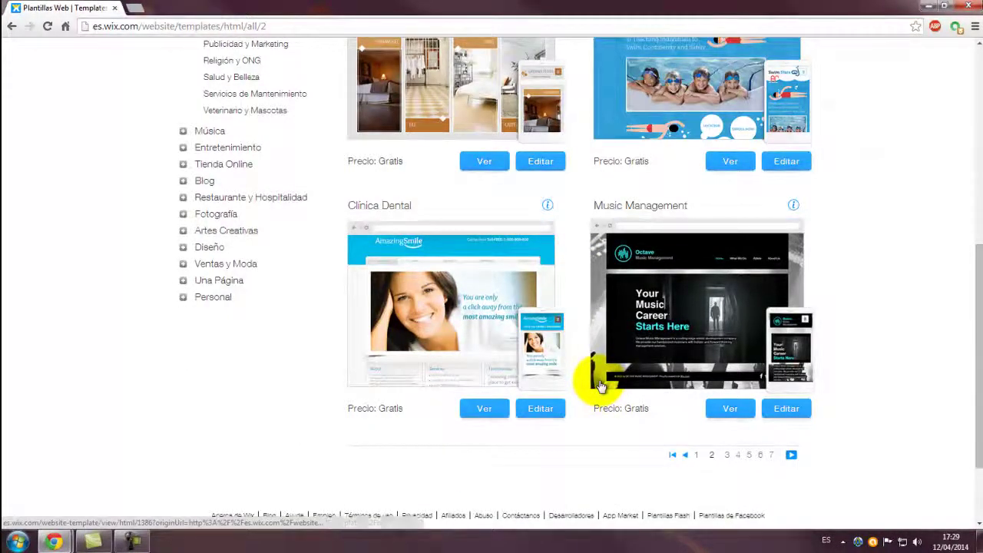
scroll(607, 381, down, 1)
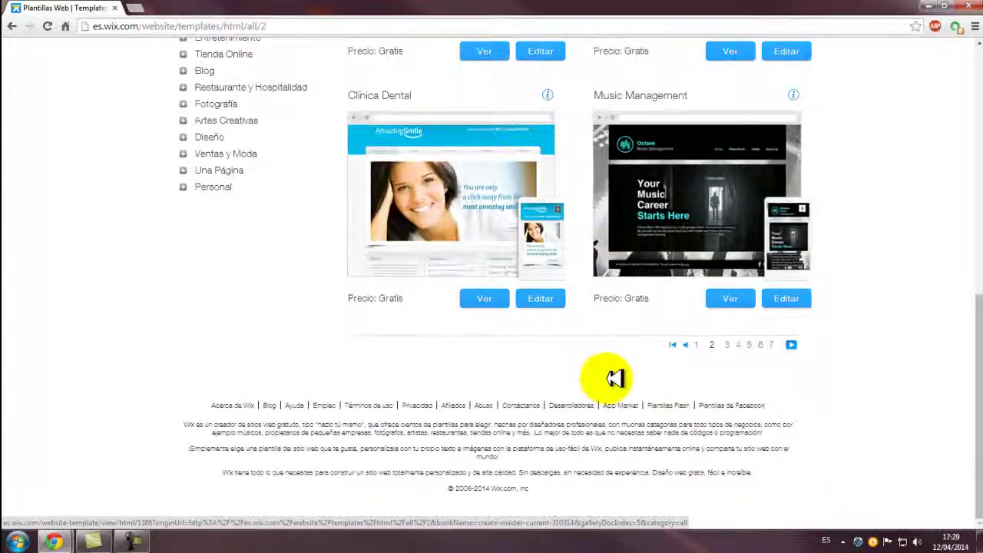
scroll(613, 375, up, 7)
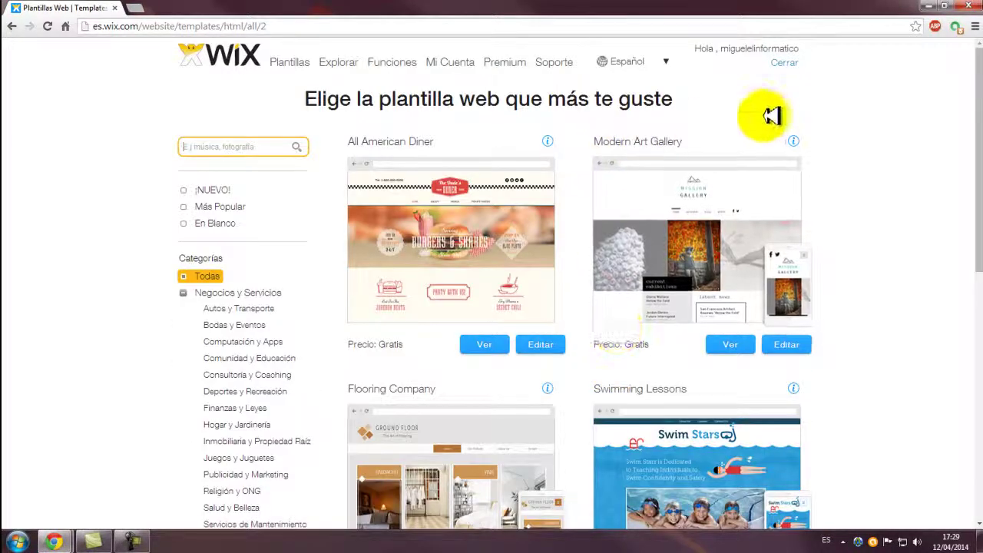
scroll(681, 198, down, 2)
scroll(682, 195, down, 4)
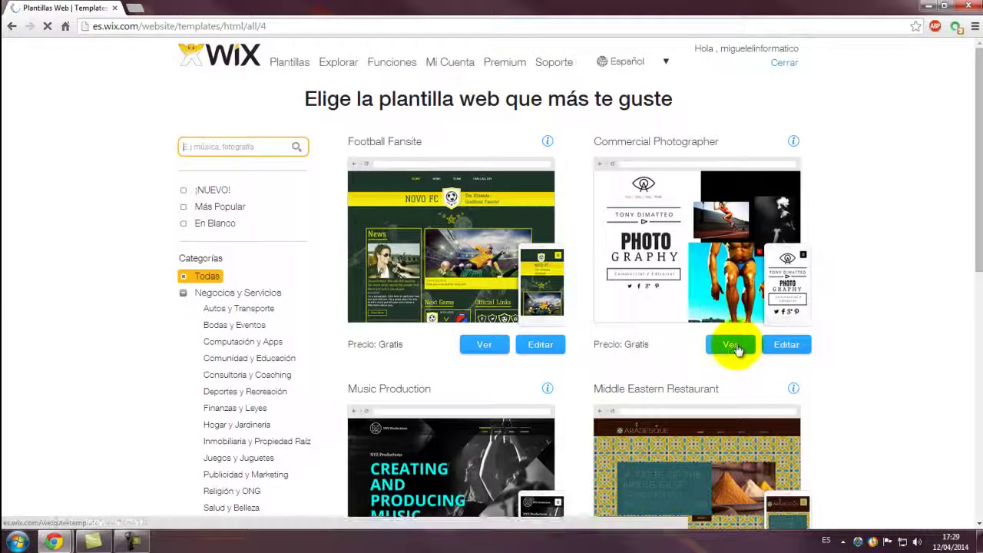
scroll(736, 347, down, 3)
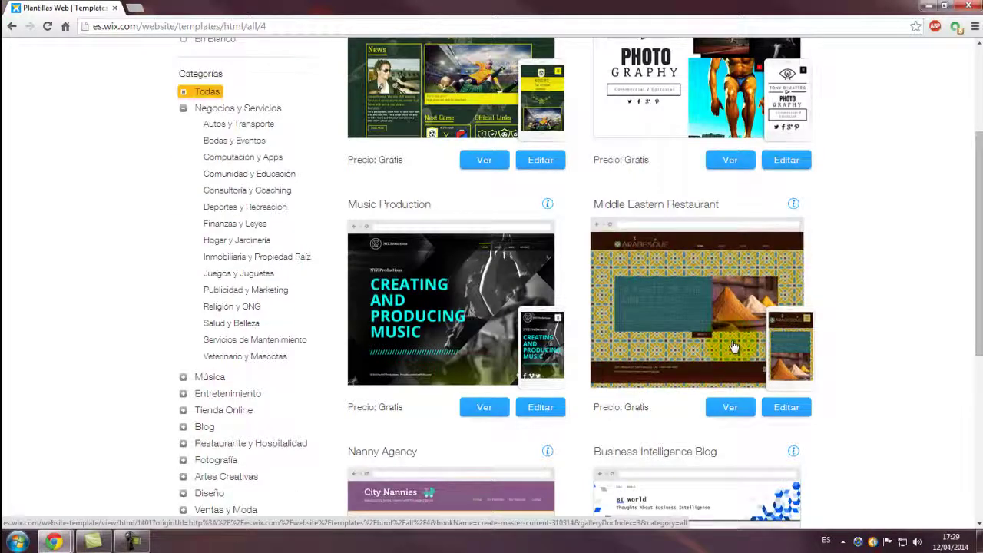
scroll(733, 348, down, 5)
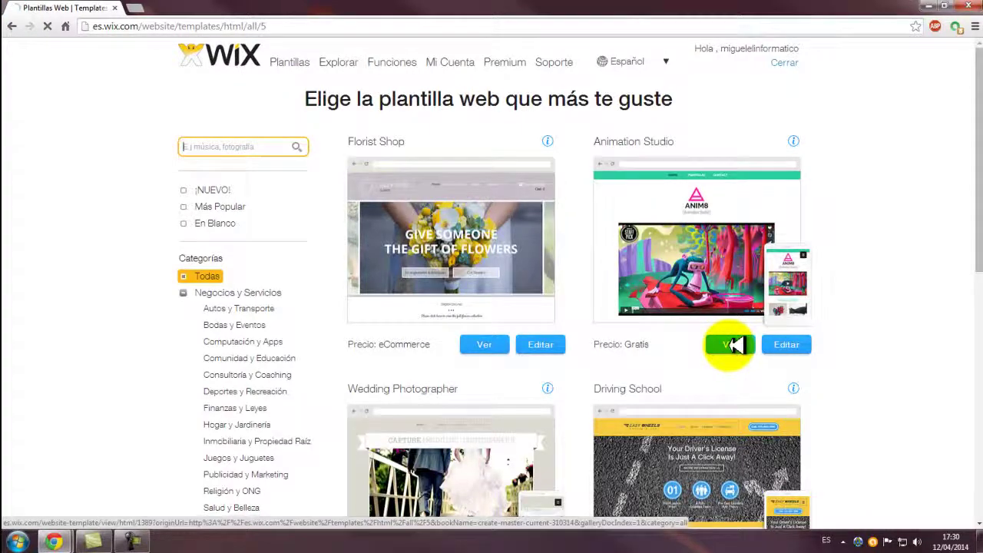
scroll(730, 346, down, 2)
scroll(730, 346, down, 2)
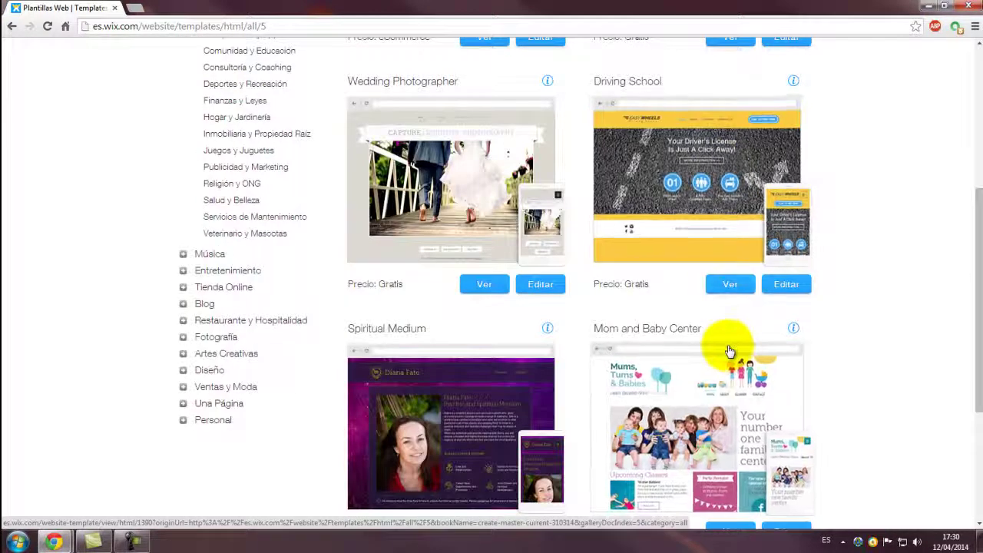
scroll(729, 351, down, 3)
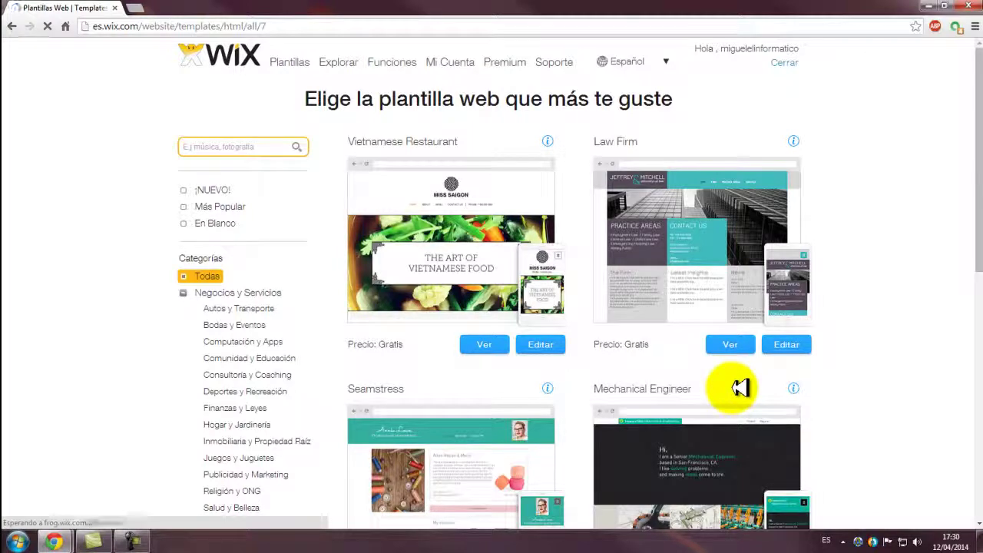
scroll(739, 389, down, 4)
scroll(733, 392, down, 3)
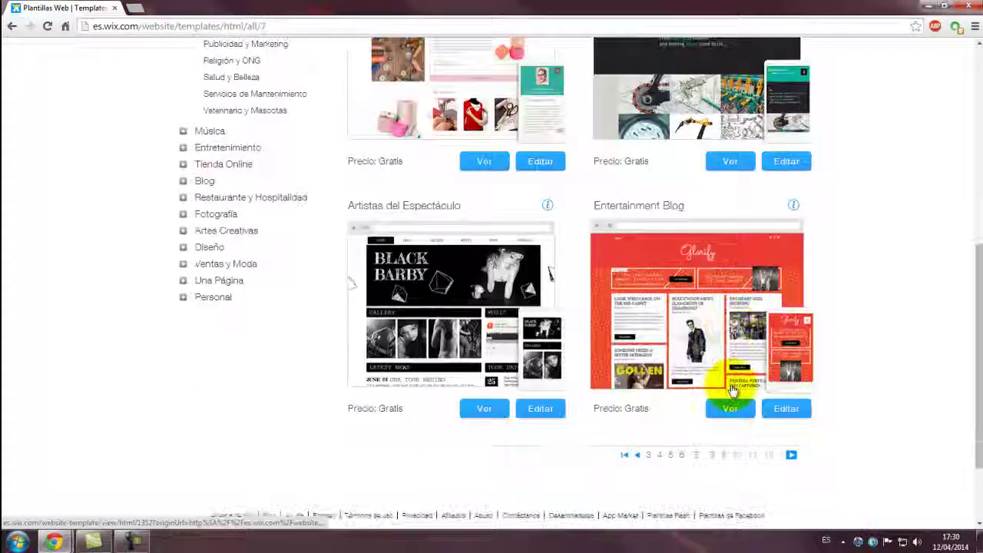
scroll(734, 388, up, 2)
scroll(734, 390, up, 5)
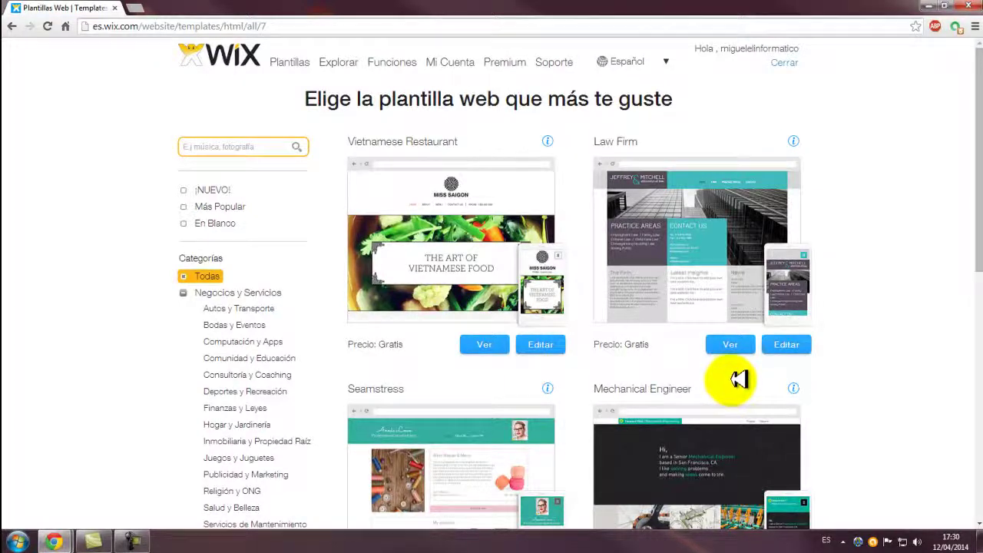
click(783, 346)
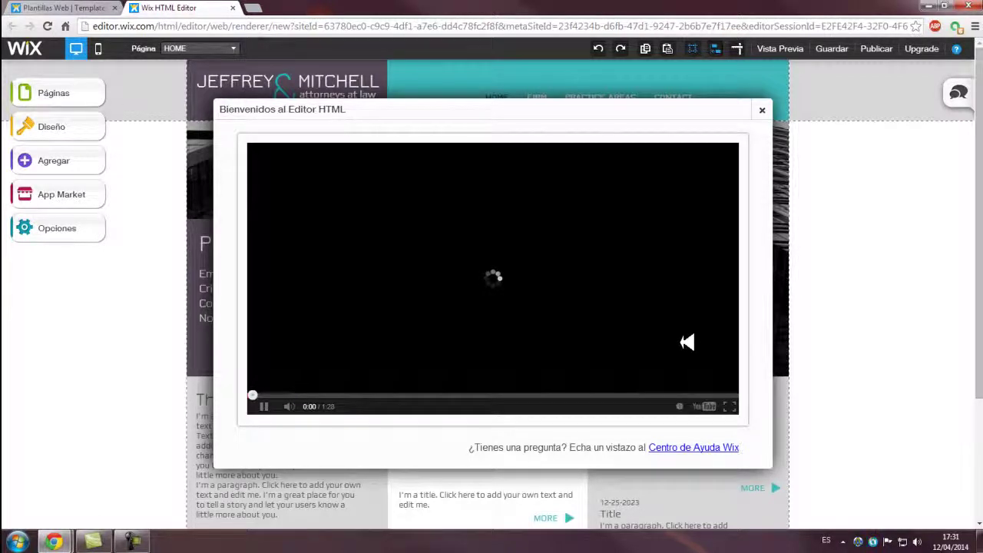
- Dismiss the welcome video covering the Jeffrey & Mitchell home page
click(763, 111)
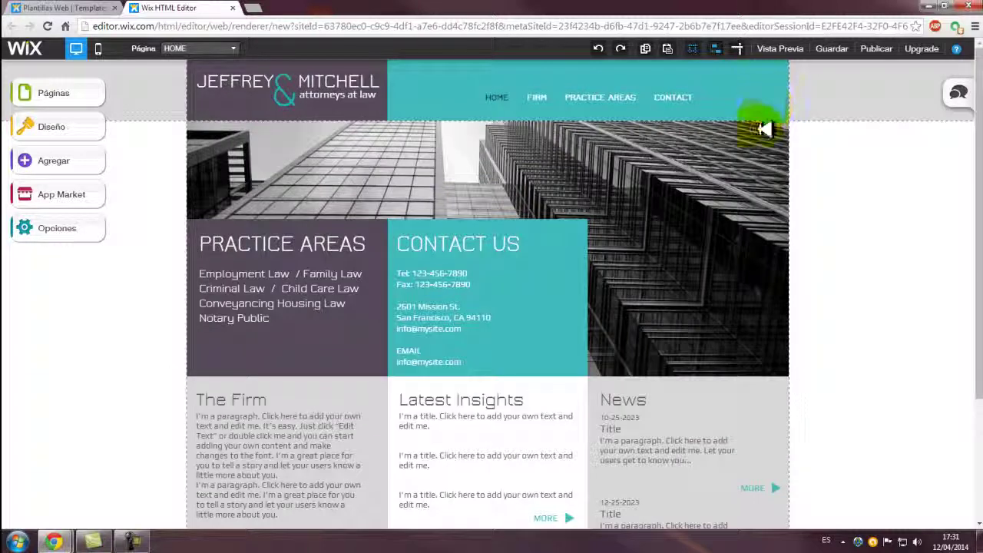
- Choose Renombrar Páginas from the HOME menu's context options to show the page list
click(500, 100)
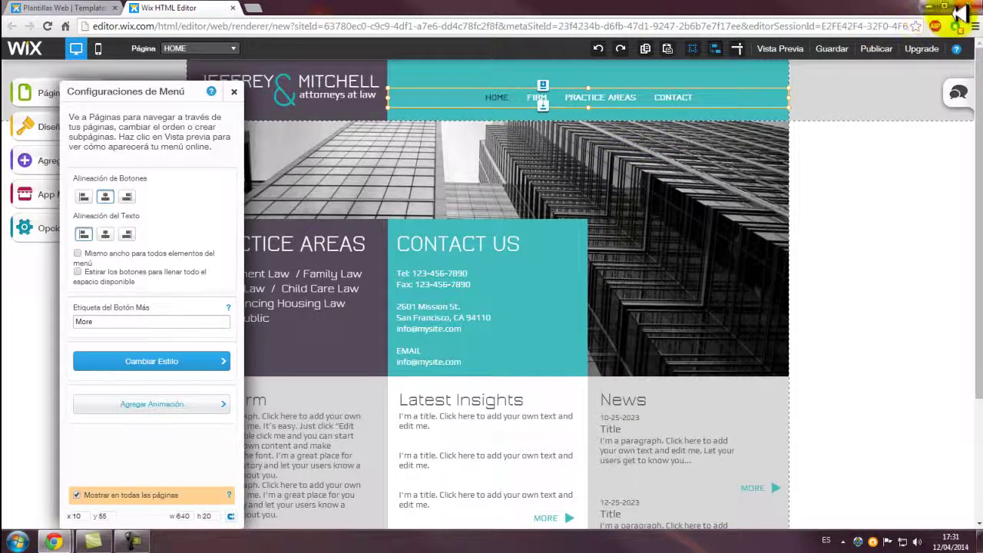
right_click(496, 98)
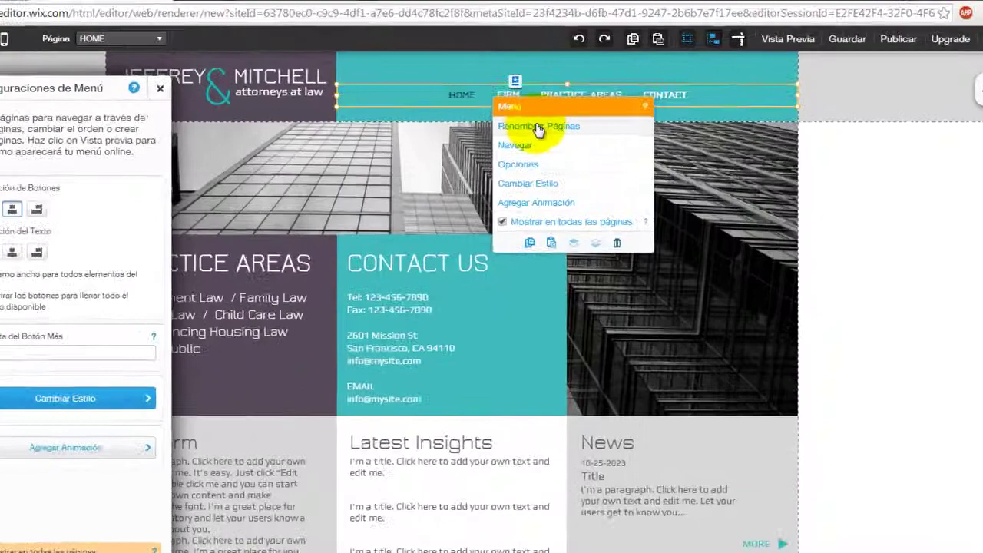
click(561, 126)
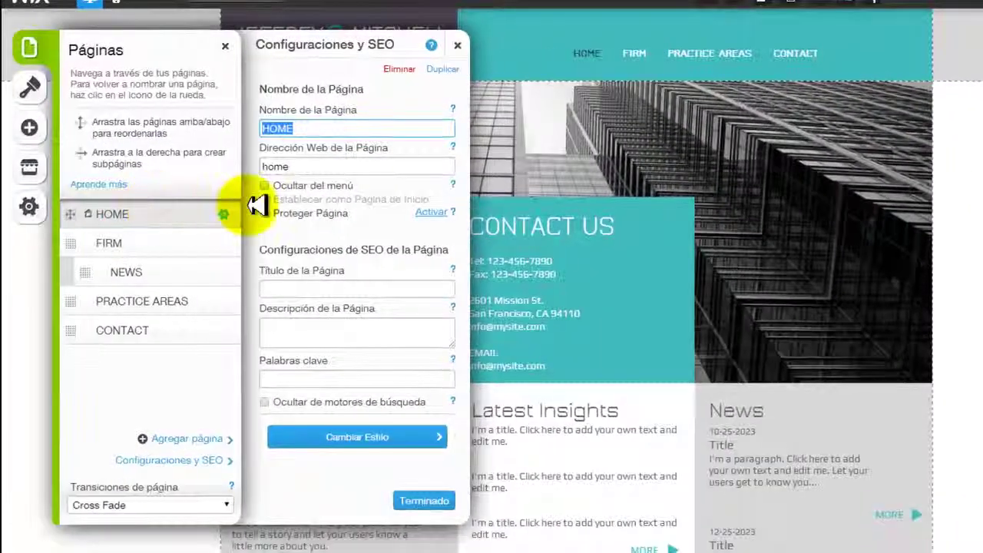
- Rename the HOME page to Inicio and clear its web address, then select FIRM
click(307, 126)
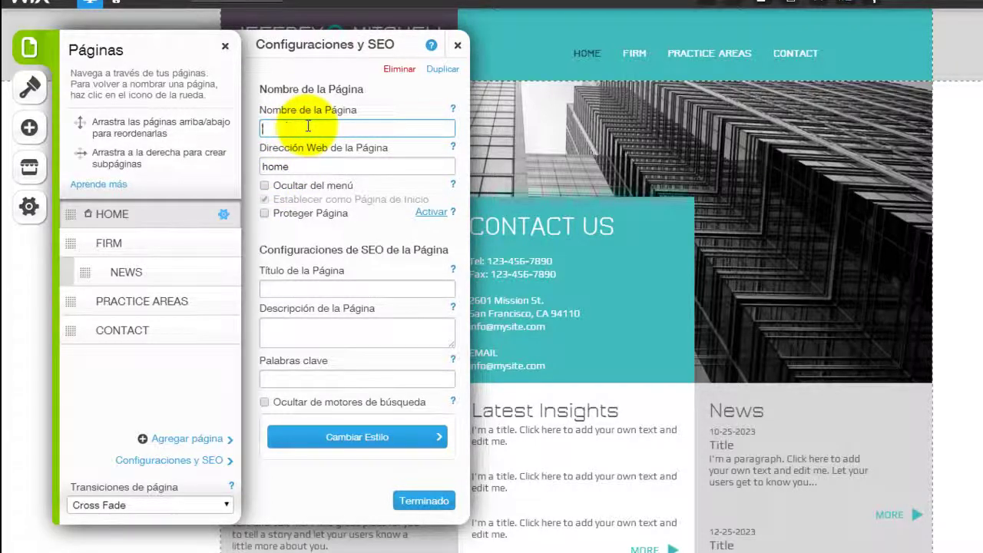
text(I)
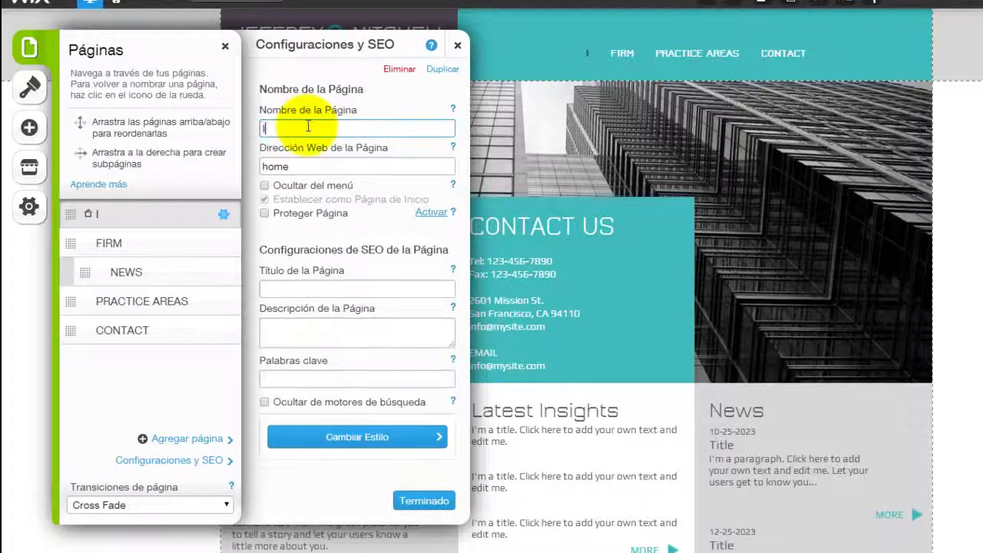
text(niciop)
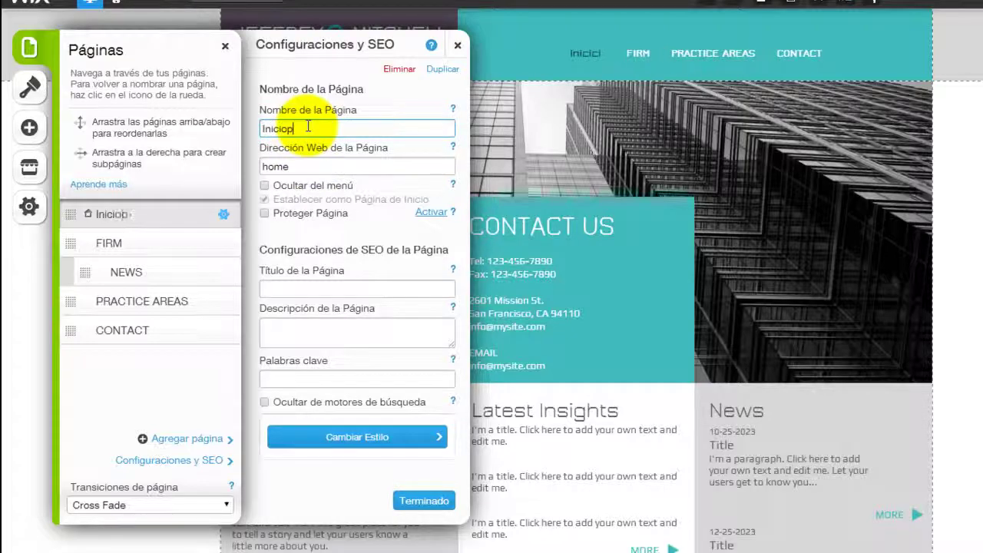
key(BackSpace)
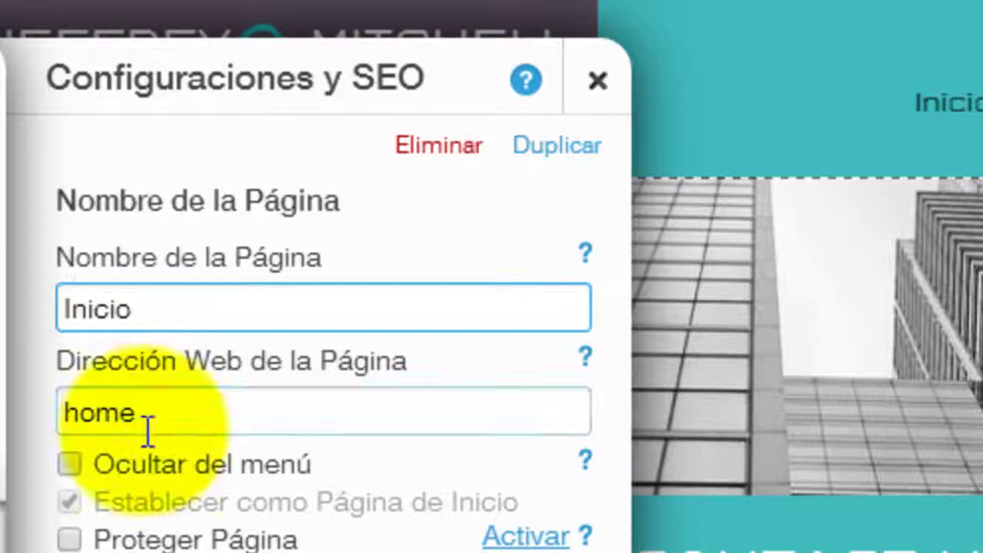
click(137, 411)
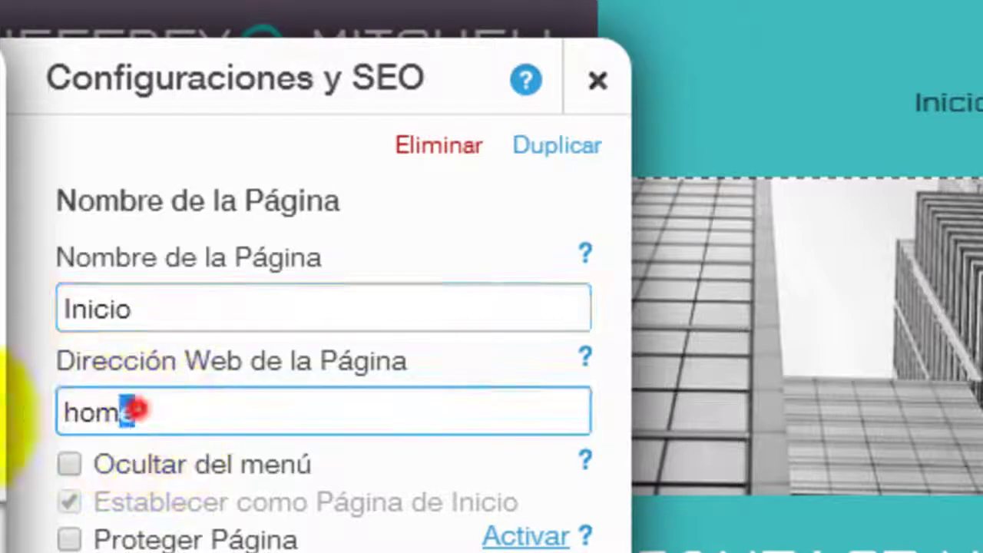
double_click(148, 411)
key(BackSpace)
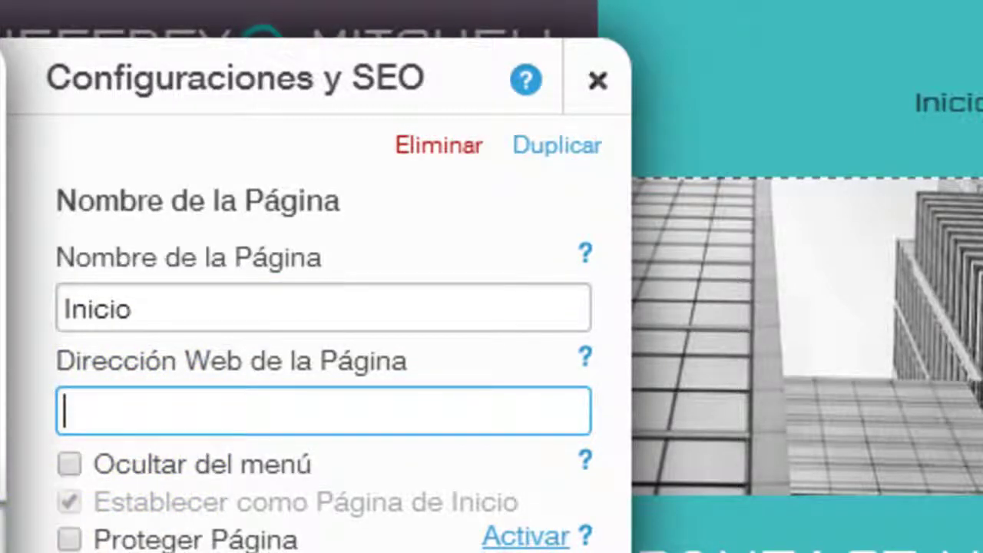
click(143, 442)
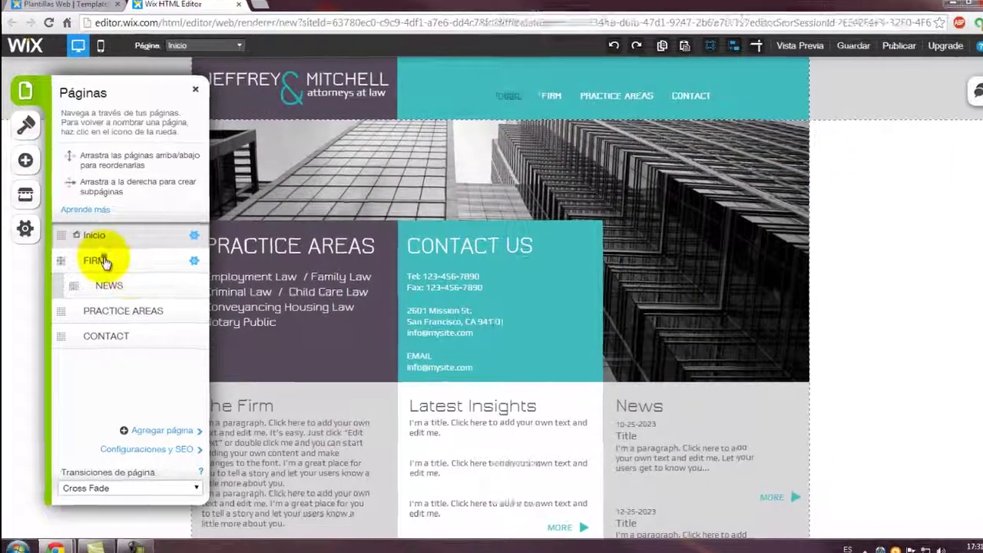
click(99, 258)
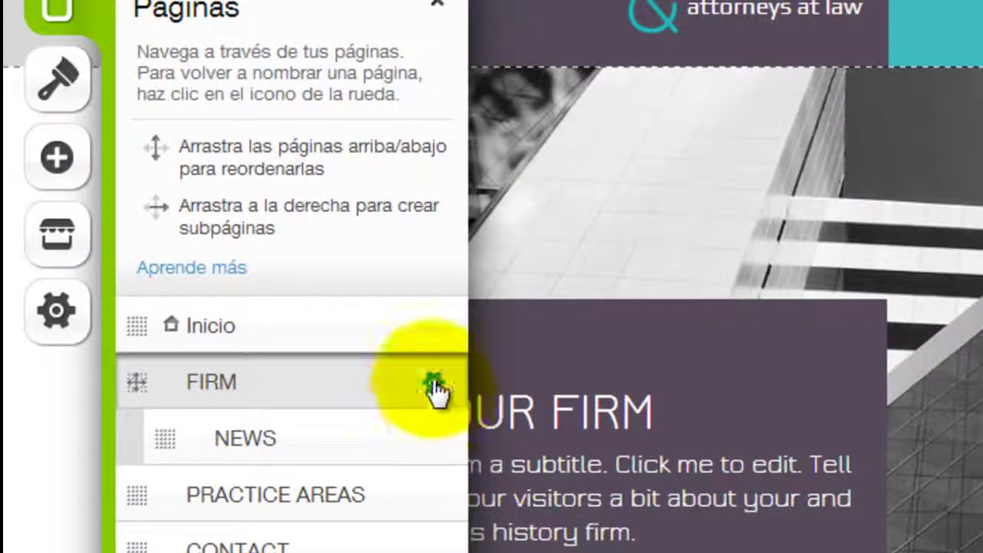
- Change the FIRM page name to accesorios in its page settings
click(433, 383)
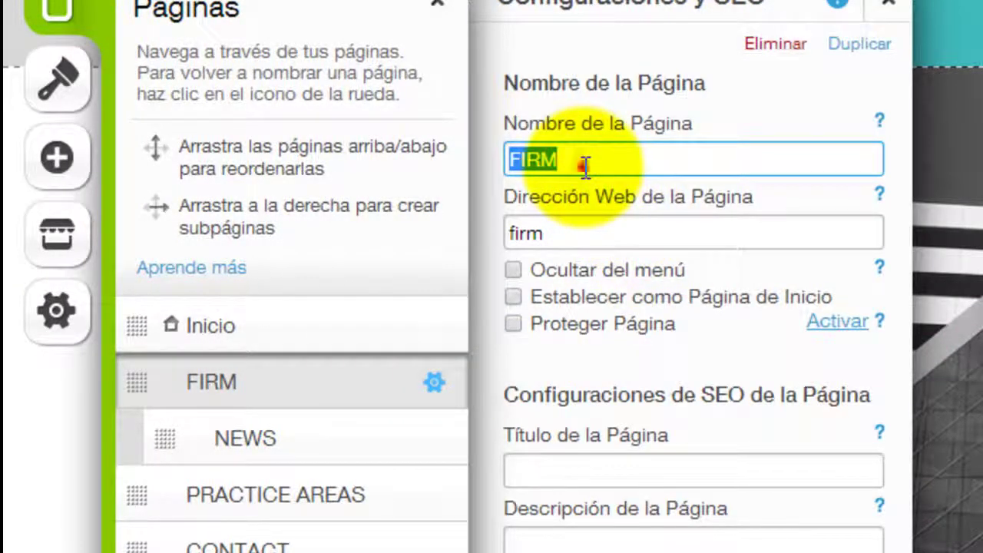
click(585, 166)
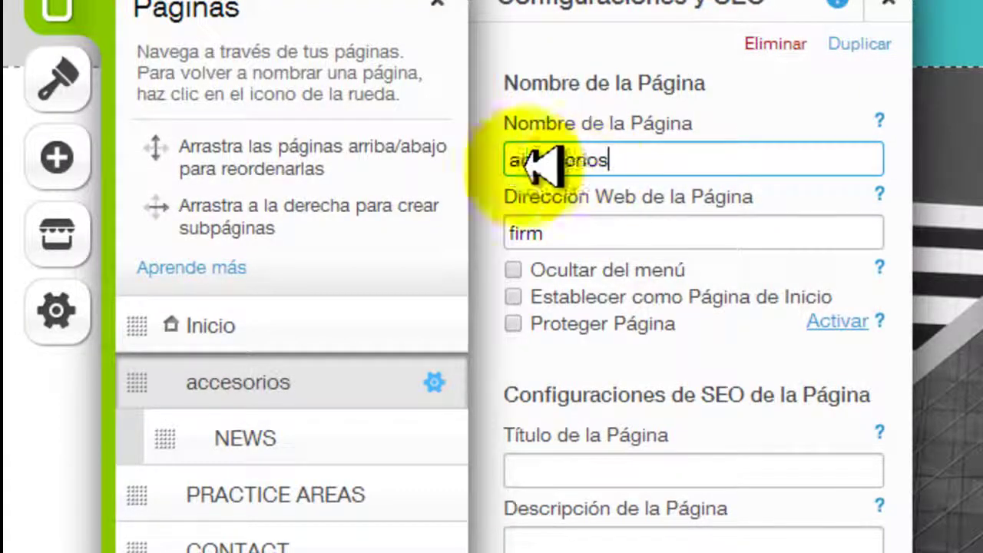
key(Return)
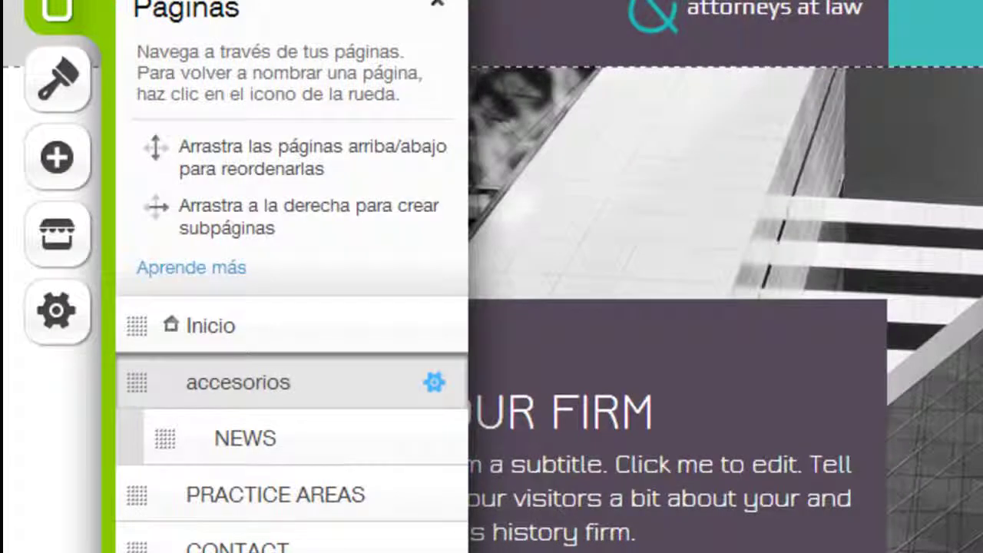
click(319, 488)
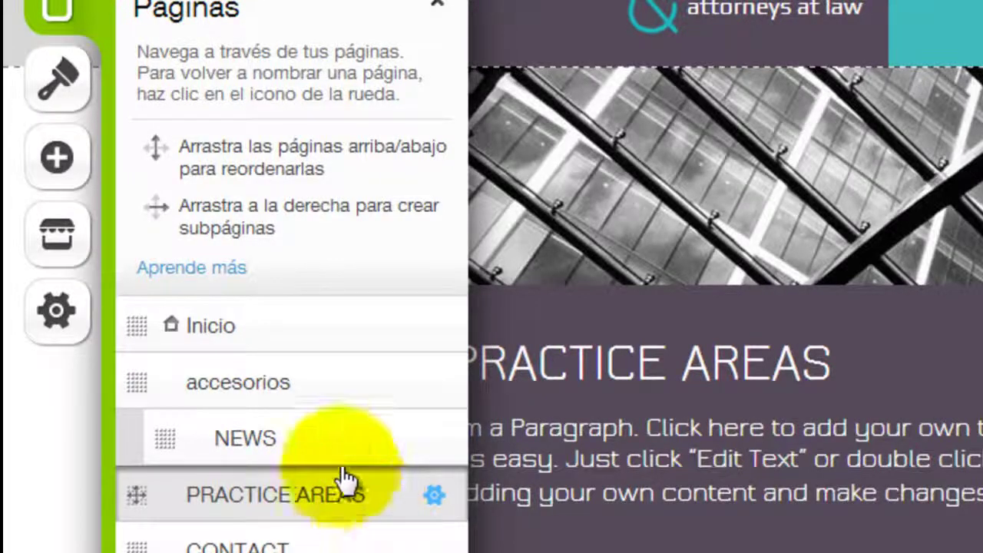
- Give the NEWS page the name programas in its page settings
drag(315, 439, 436, 444)
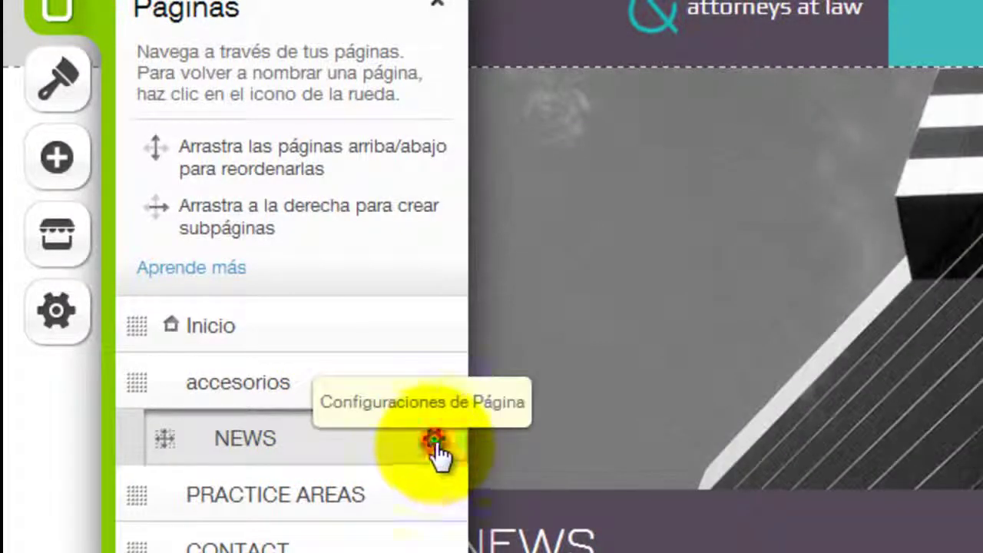
click(435, 442)
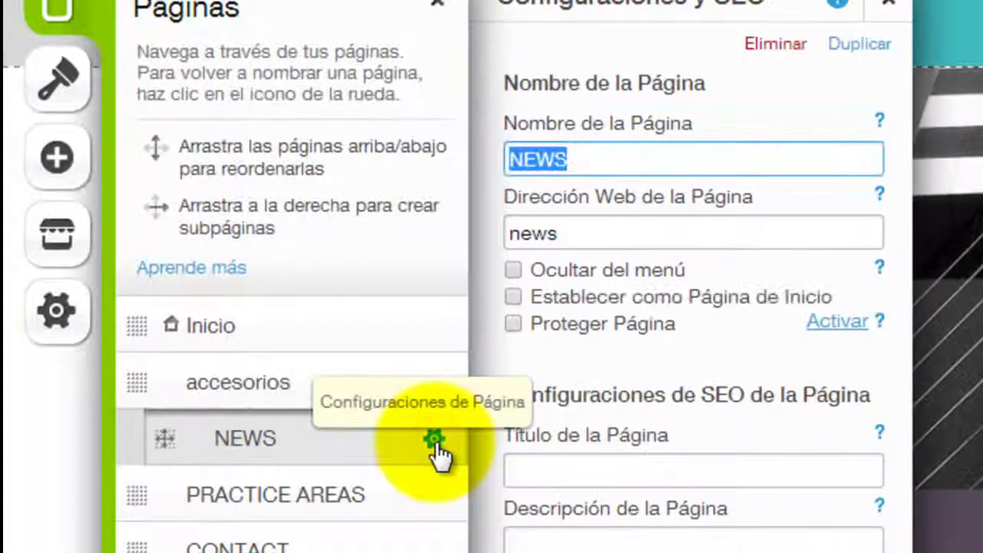
click(585, 164)
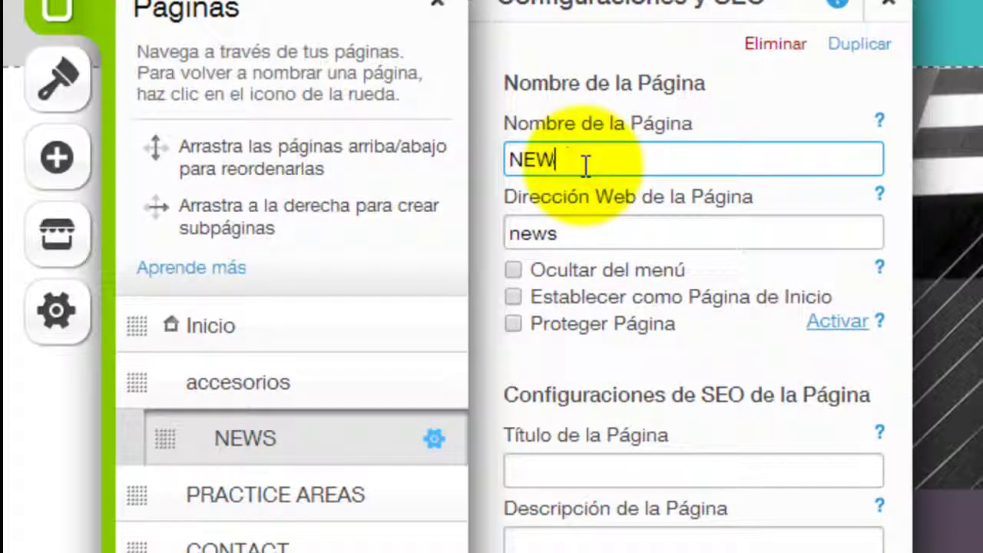
key(BackSpace)
text(p)
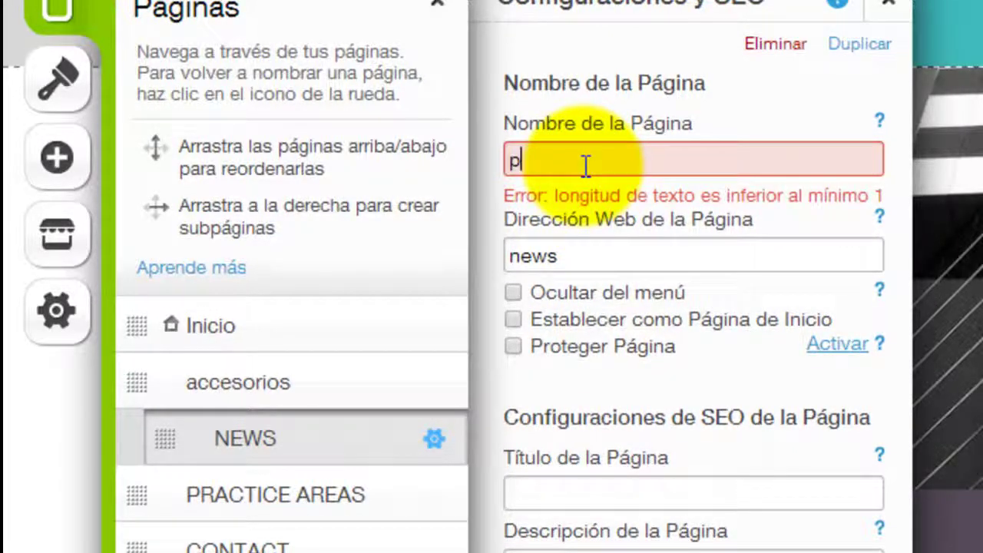
text(rogramas)
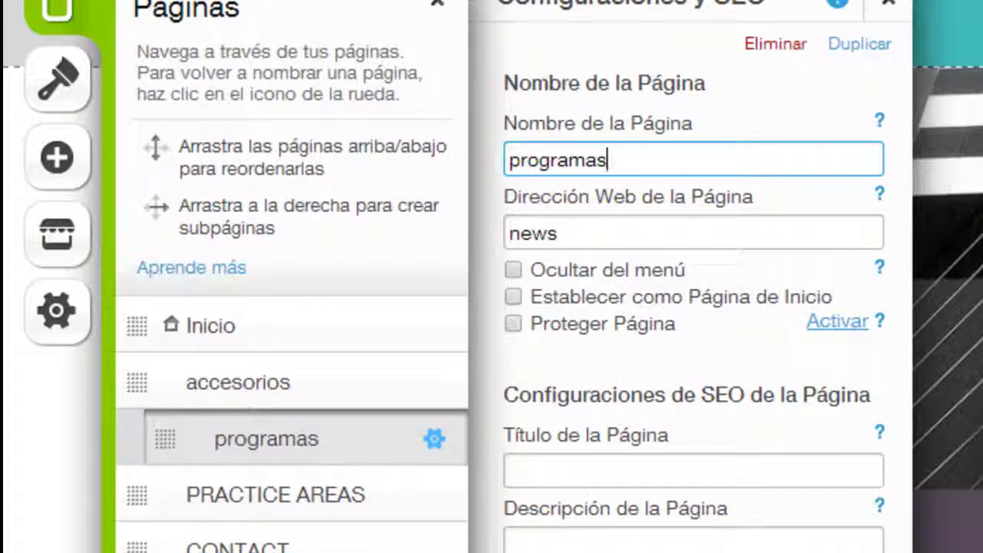
key(Return)
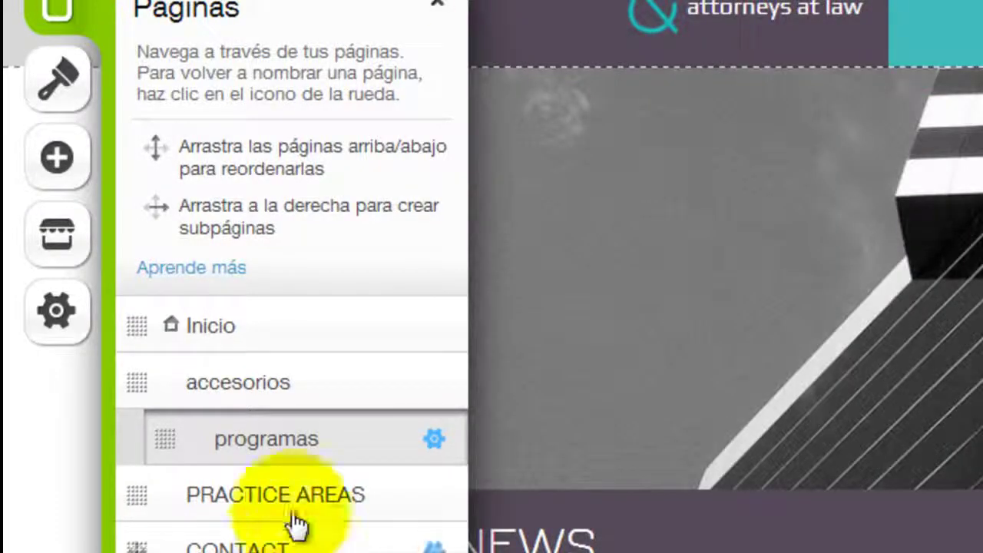
- Rename PRACTICE AREAS to servicios and erase its practice_areas web address
click(292, 484)
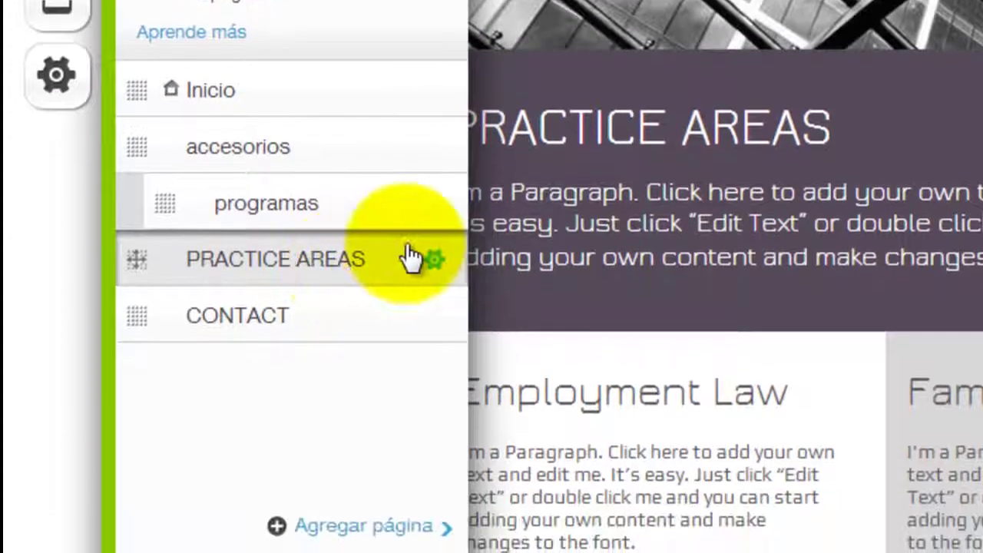
click(423, 247)
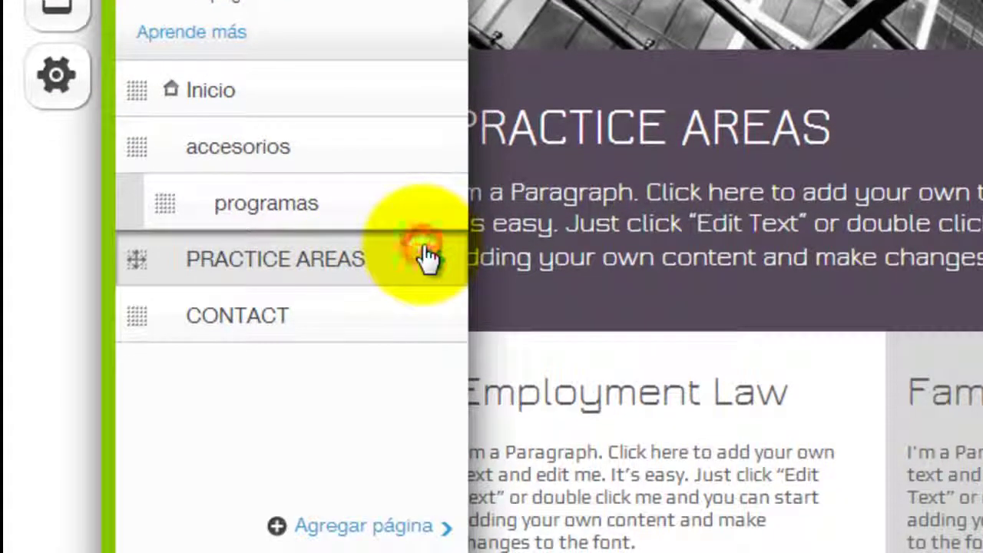
click(430, 259)
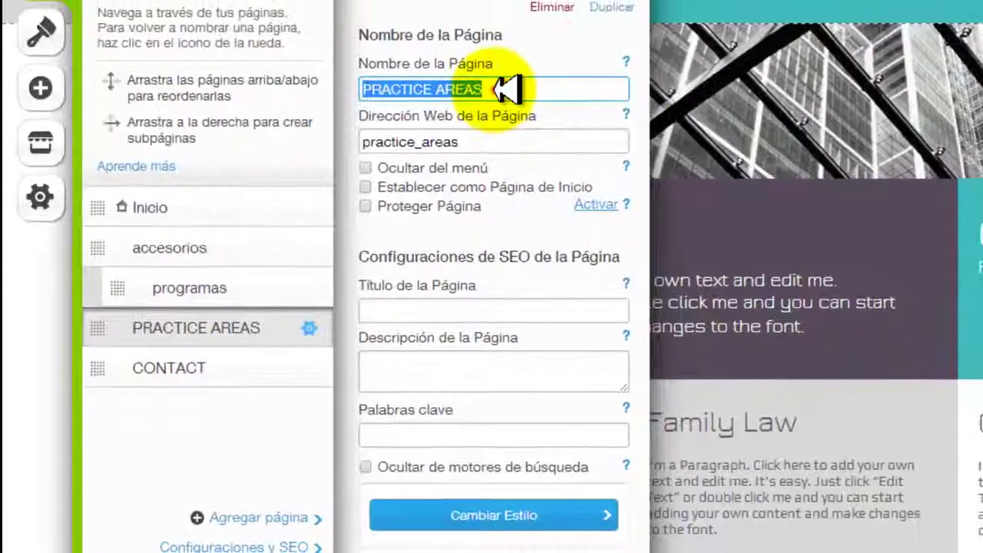
triple_click(496, 90)
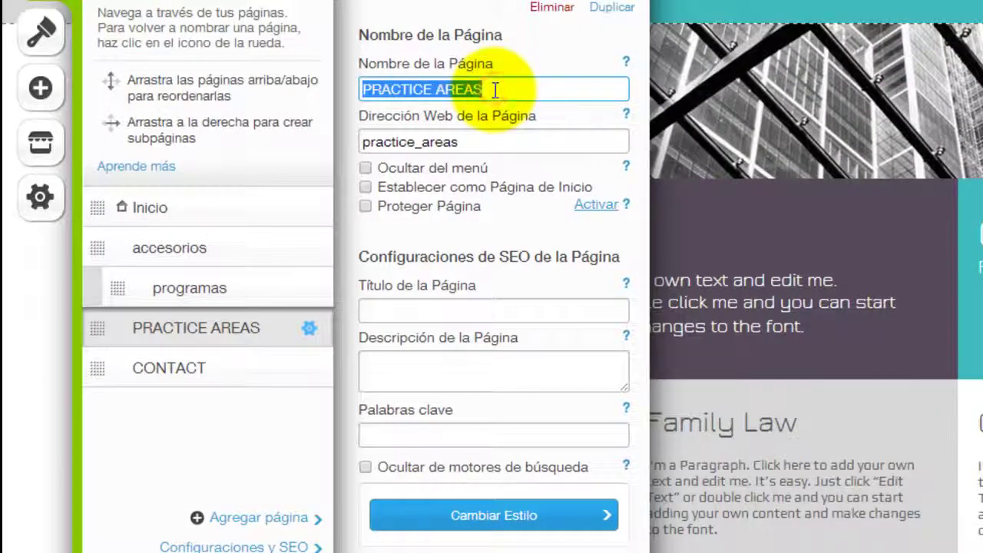
key(BackSpace)
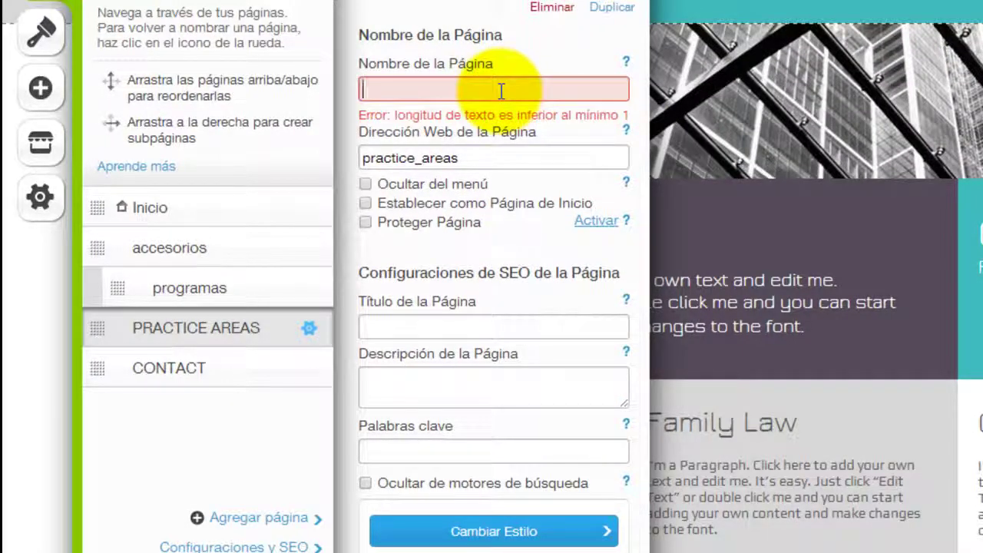
text(servicios)
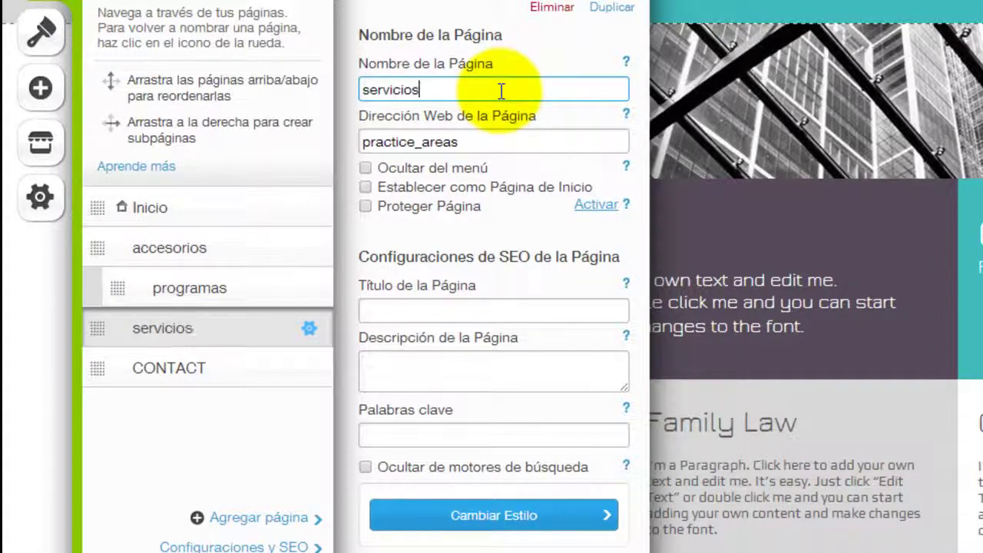
triple_click(479, 143)
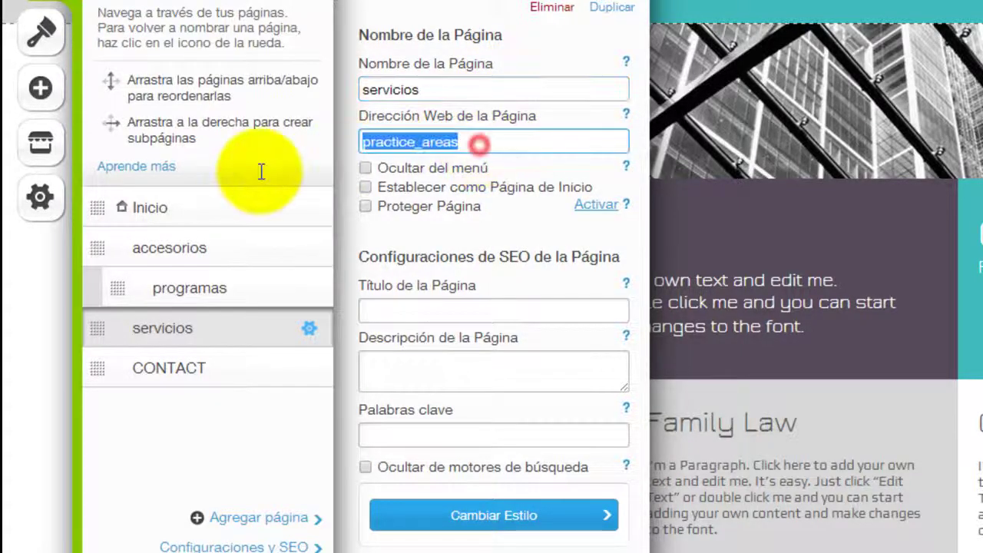
key(BackSpace)
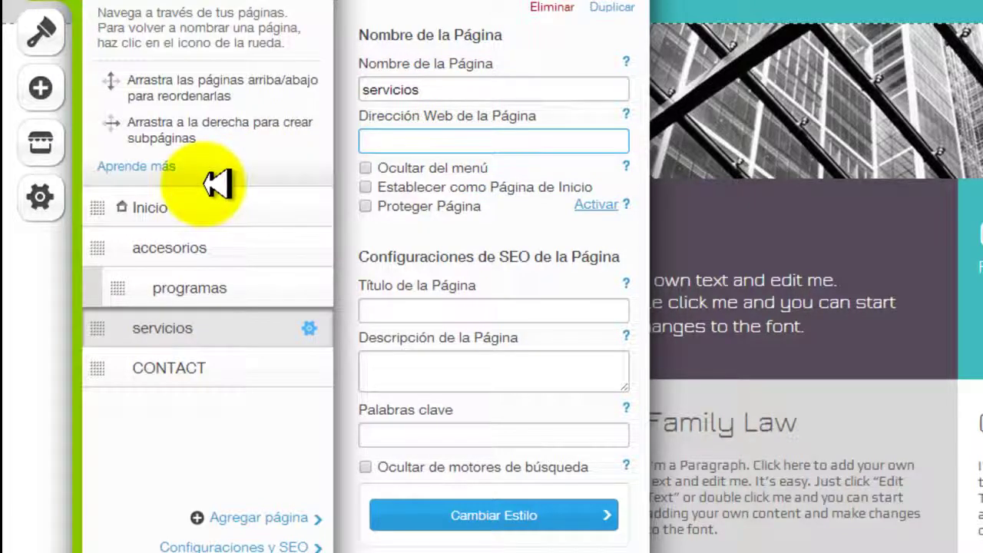
key(Escape)
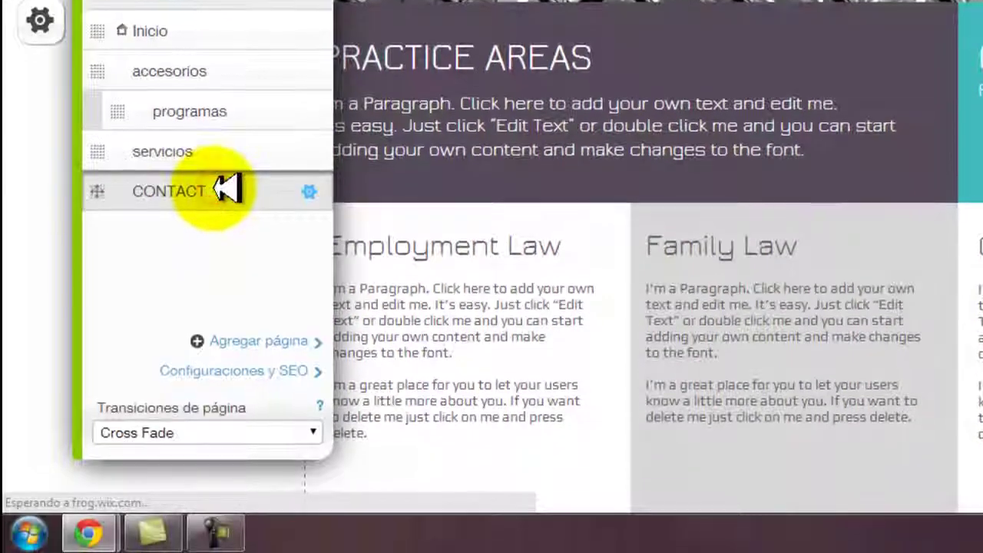
- Rename CONTACT to contacto and delete its contact web address
click(227, 190)
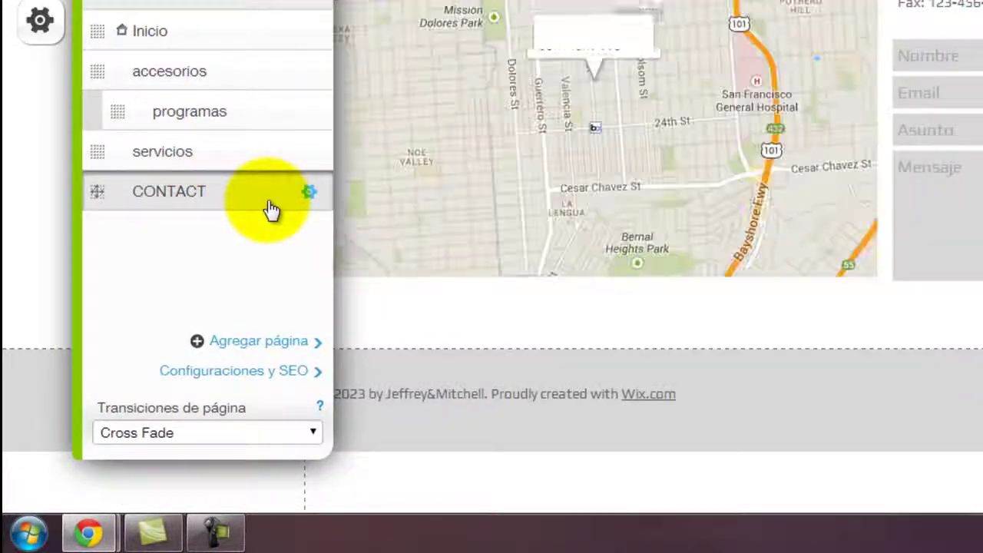
click(309, 191)
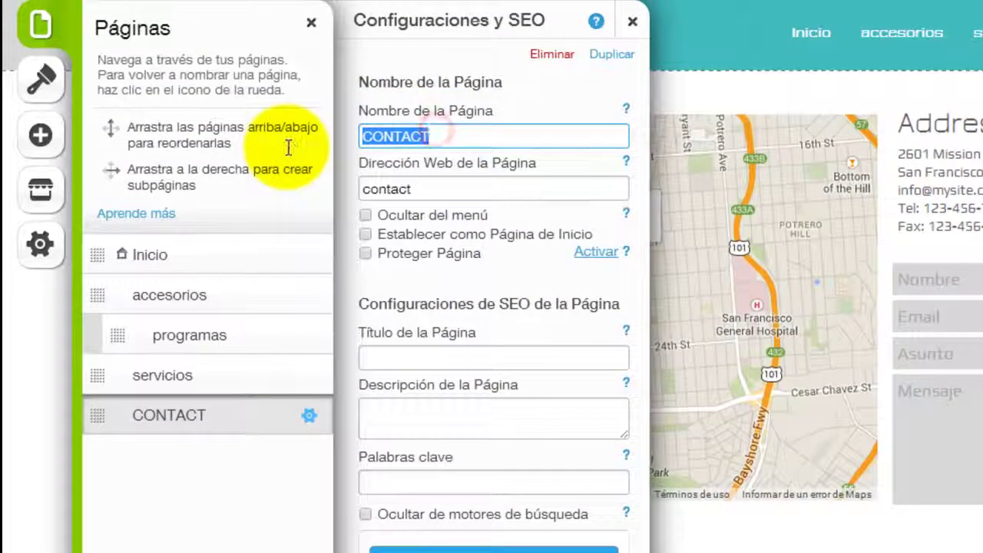
key(BackSpace)
text(c)
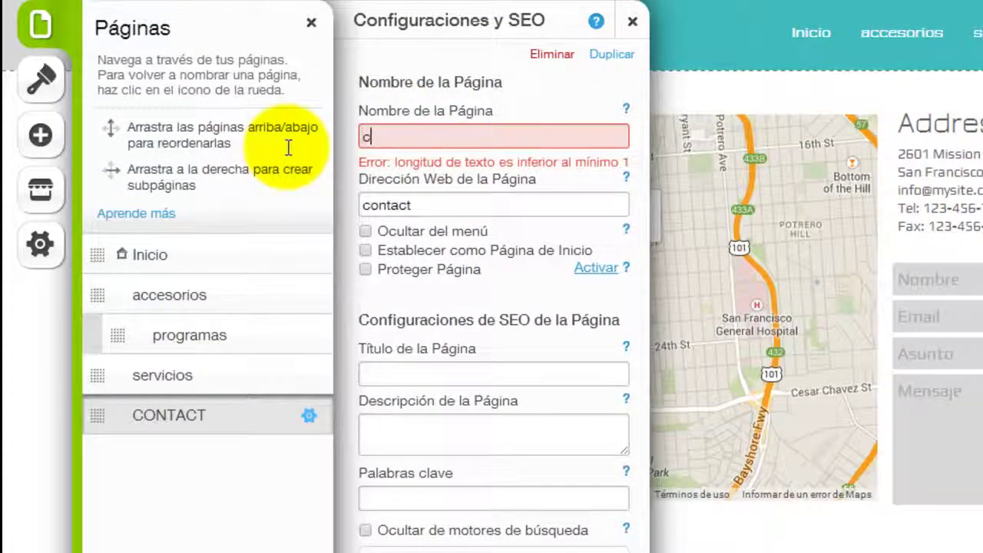
text(onta)
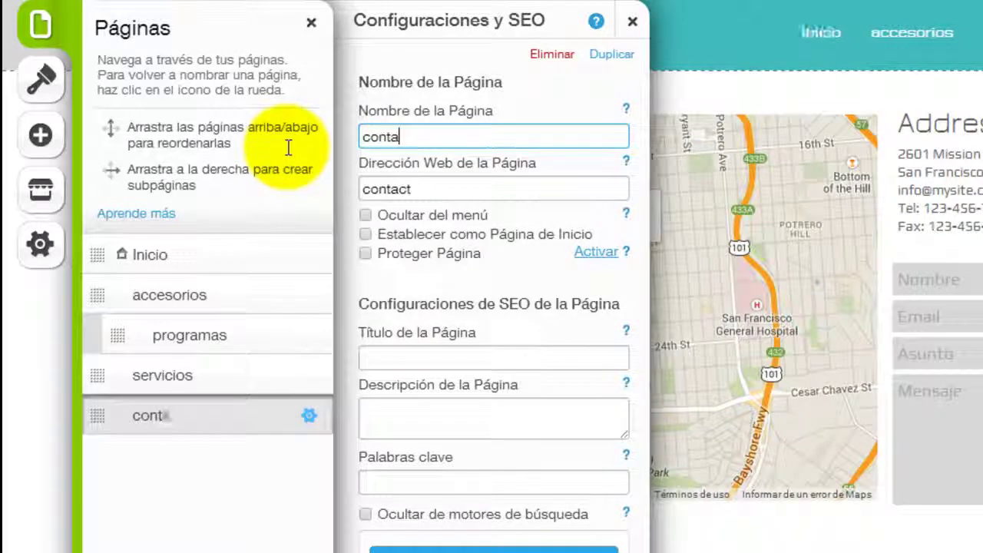
text(cto)
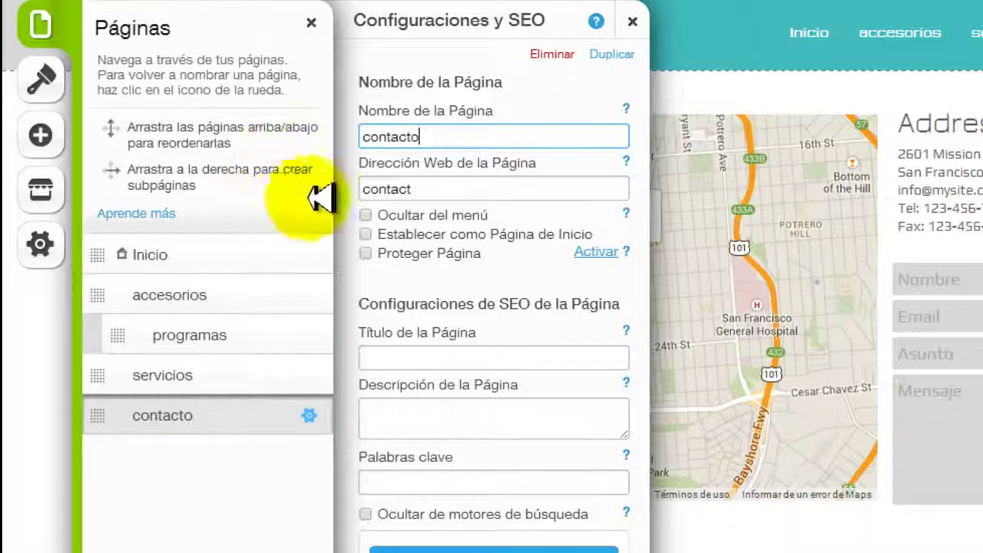
drag(408, 189, 338, 211)
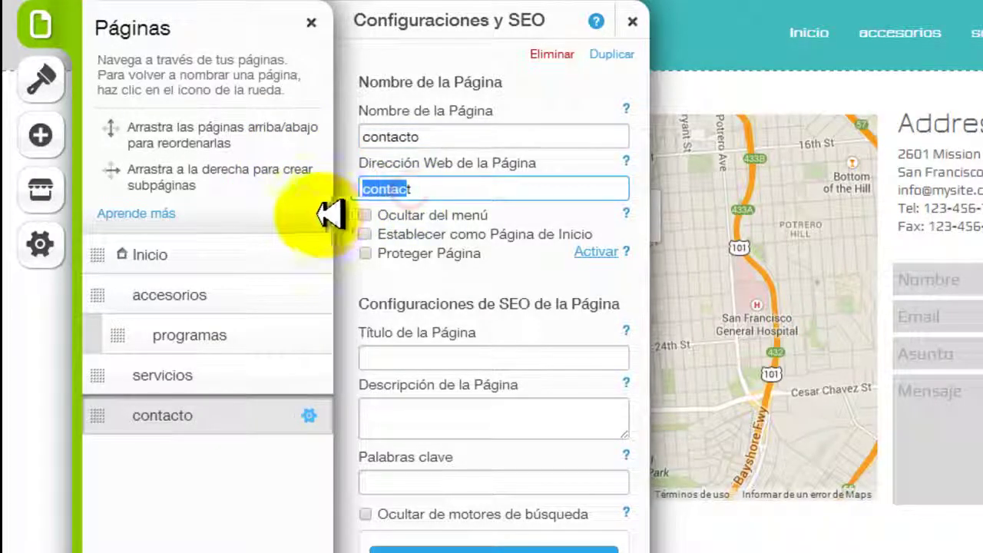
key(BackSpace)
click(384, 187)
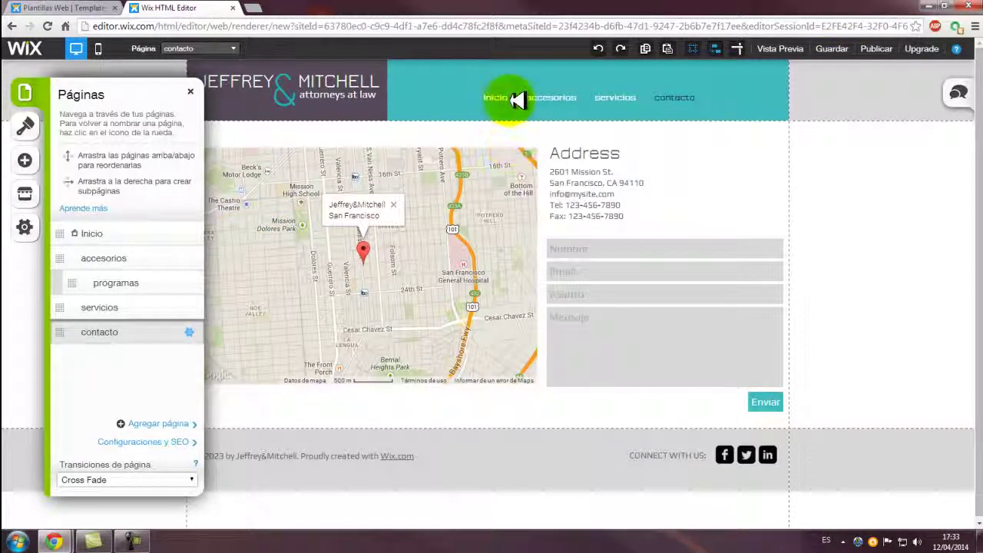
- Check the Inicio, accesorios and programas pages one after another
click(107, 236)
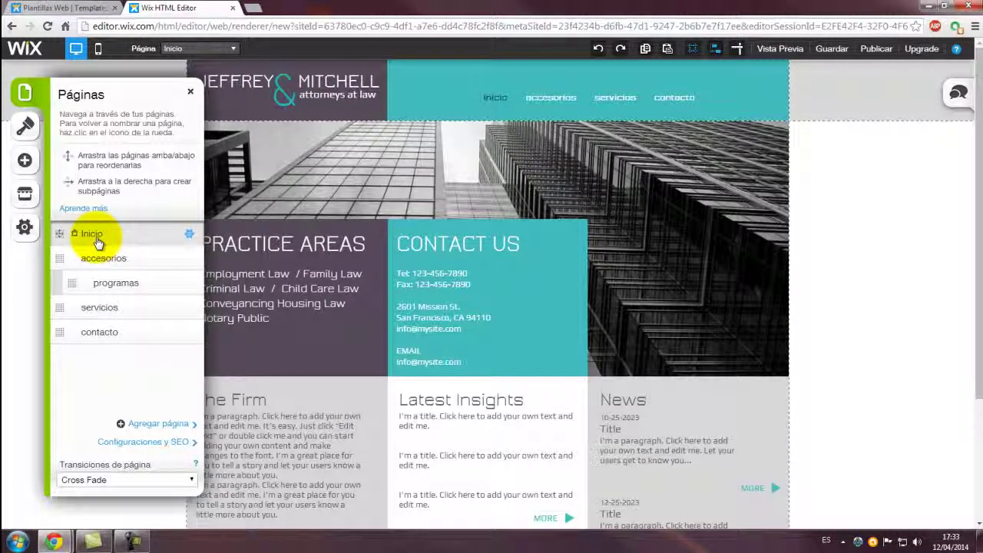
click(104, 261)
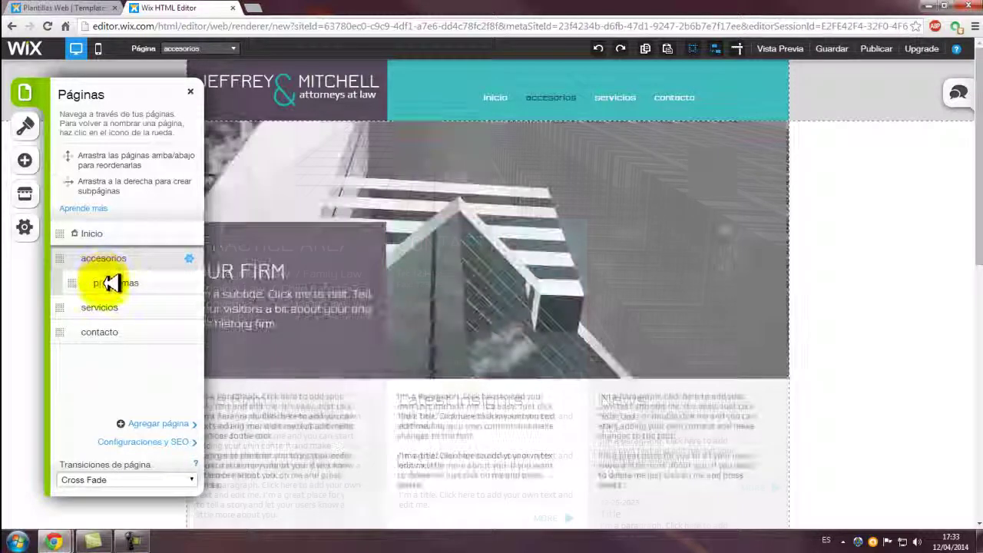
click(110, 283)
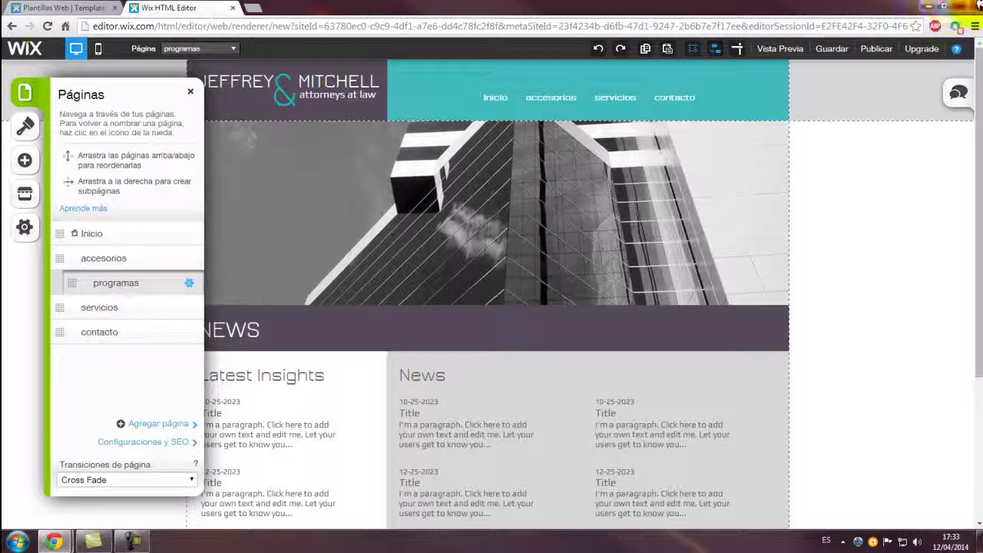
- Try closing the browser window, then choose Permanecer en esta página to stay in the editor
click(967, 6)
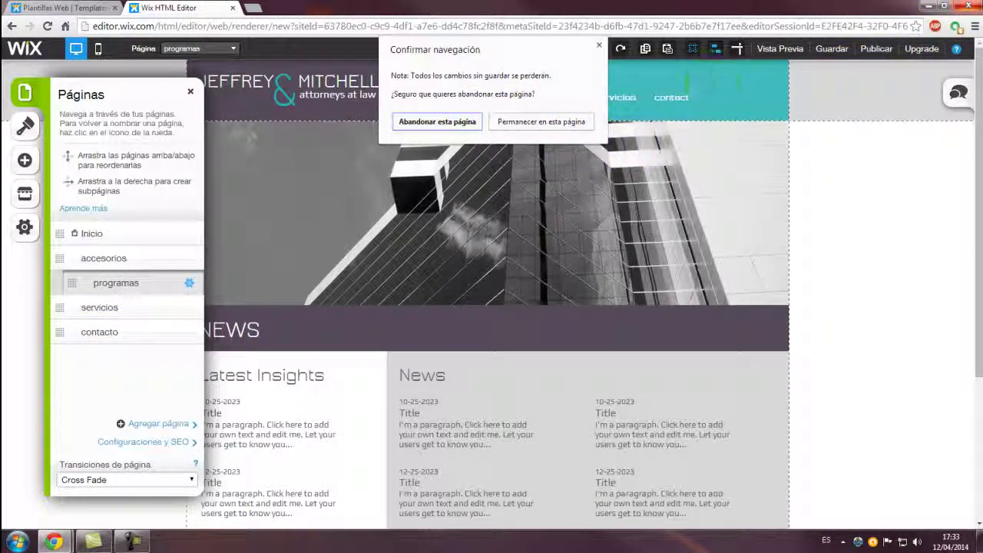
click(585, 123)
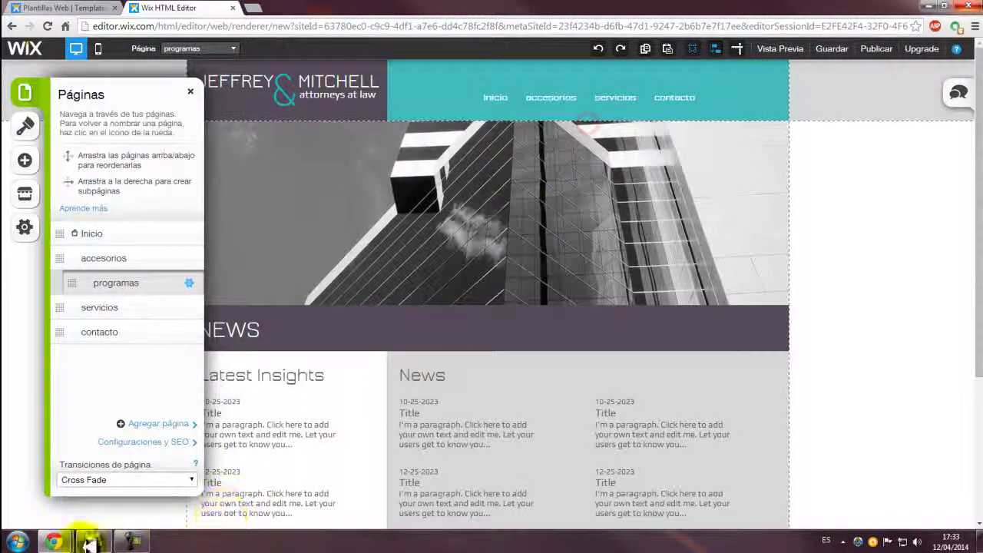
click(135, 545)
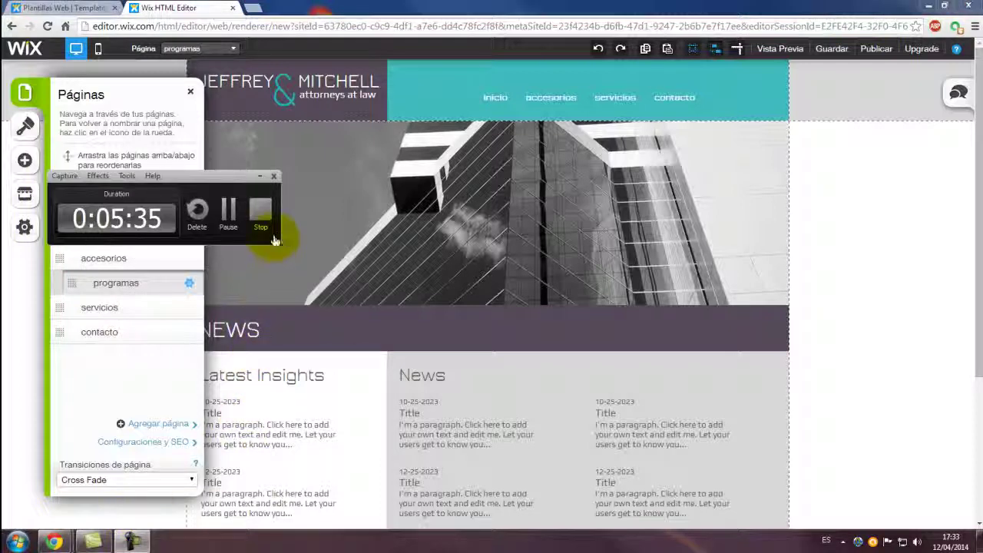